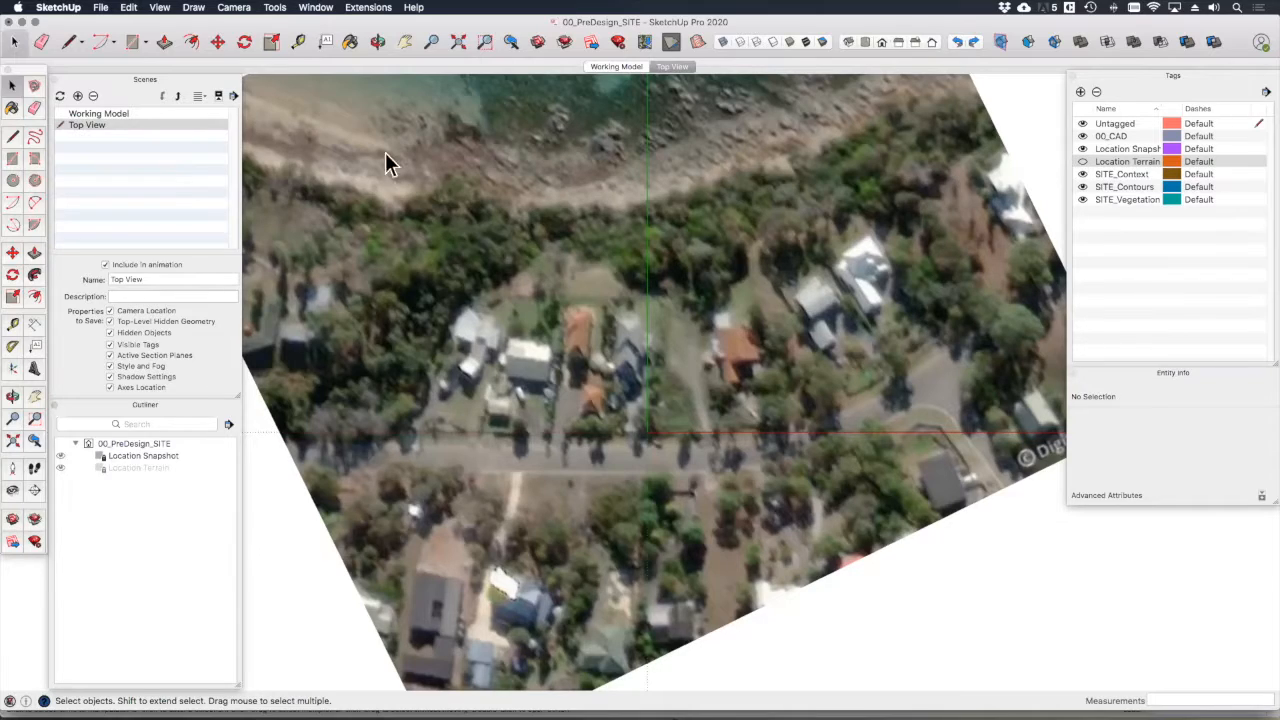
Step: Turn on the geo-location's 3D terrain display in place of the flat snapshot and inspect the landform
left_click(101, 7)
mouse_move(155, 188)
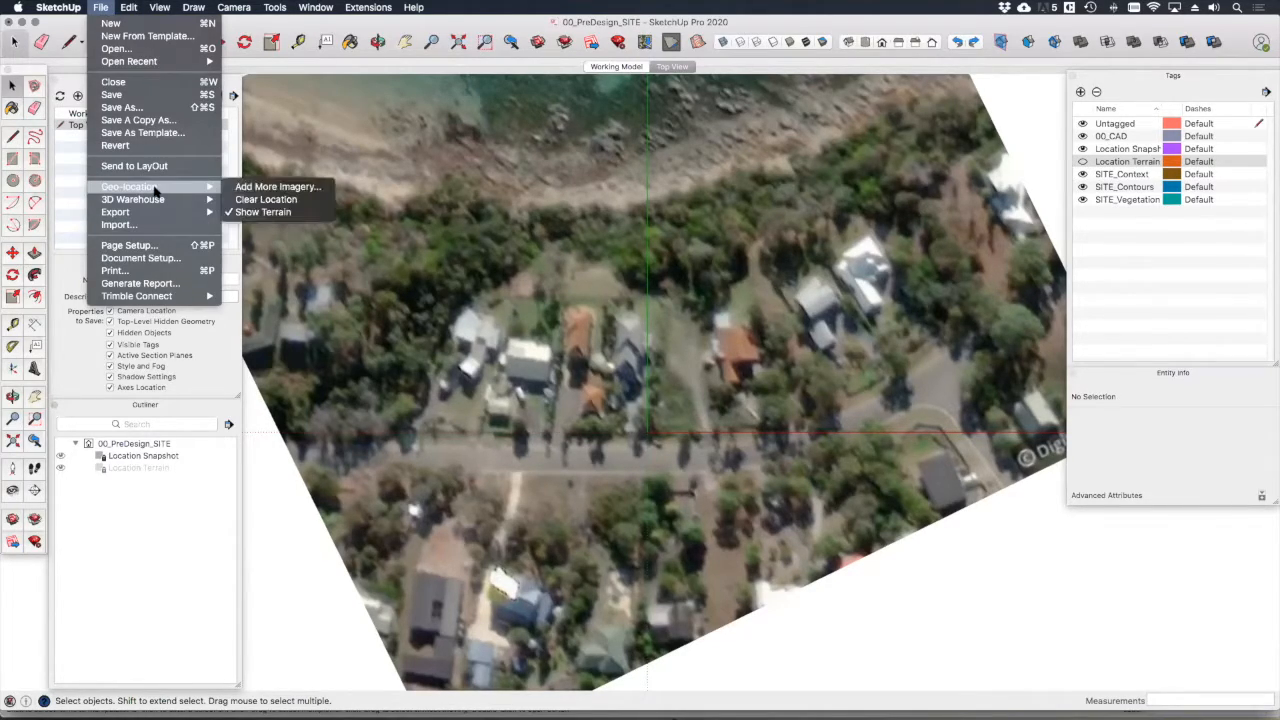
left_click(262, 212)
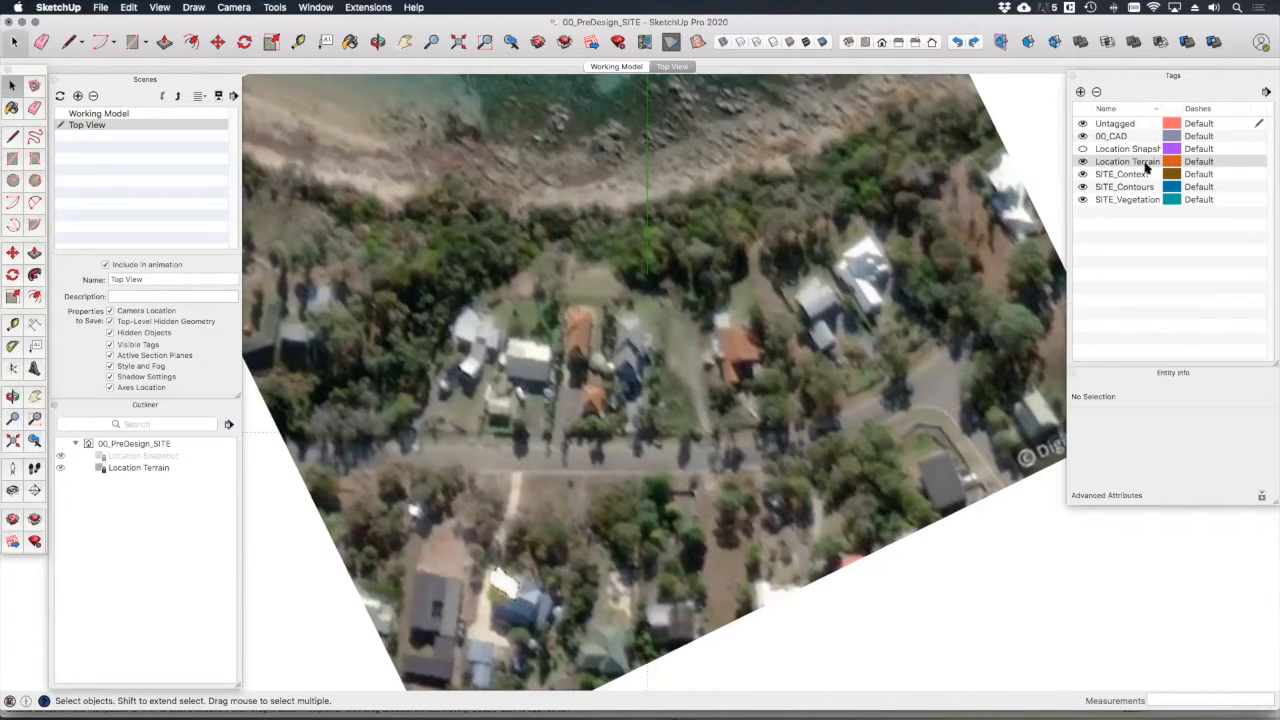
middle_click_drag(504, 354, 809, 303)
scroll(549, 443, "up", 5)
middle_click_drag(466, 446, 877, 471)
middle_click_drag(674, 457, 606, 414)
scroll(663, 451, "up", 3)
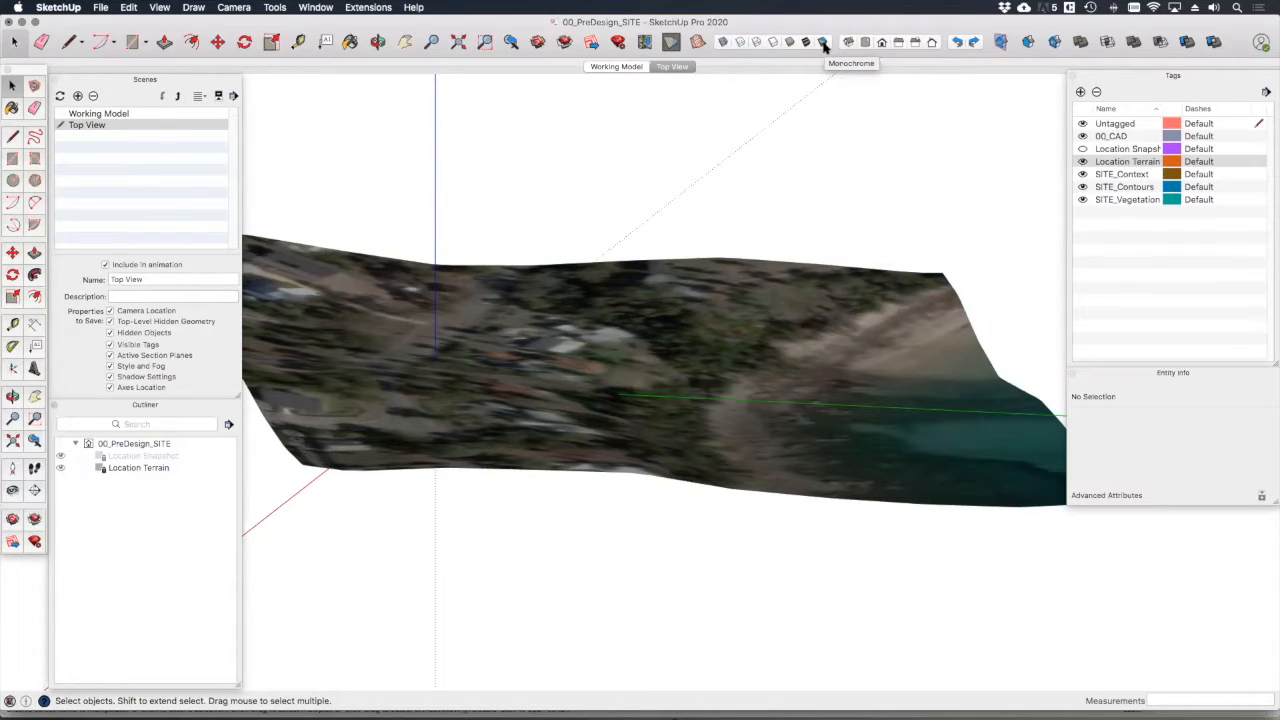
Step: Set the face style to Monochrome and inspect the terrain surface without its aerial texture
left_click(160, 8)
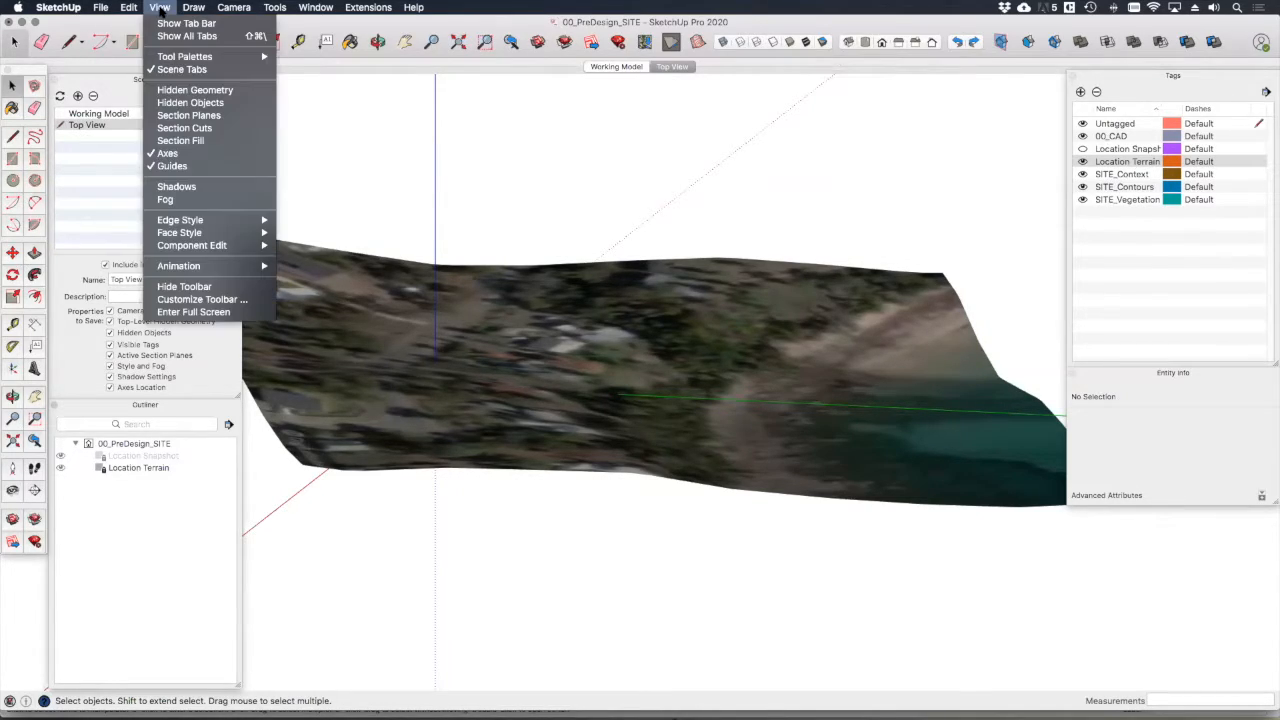
mouse_move(215, 232)
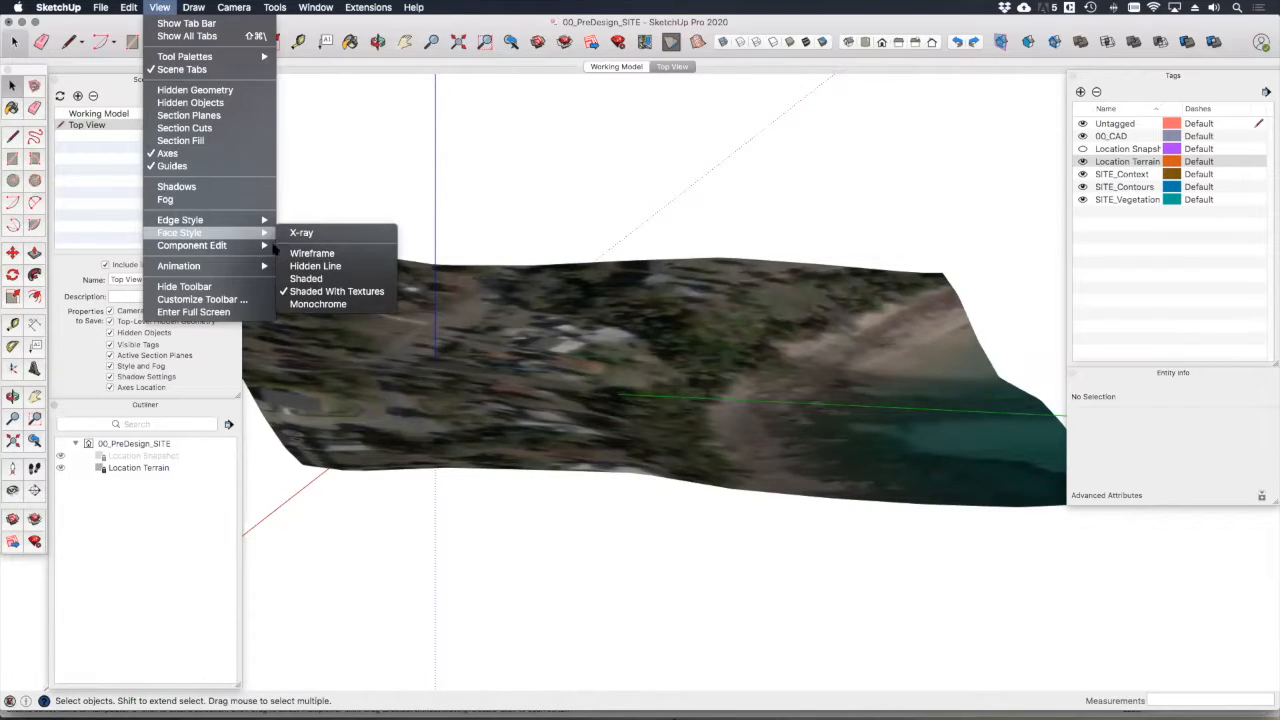
left_click(318, 304)
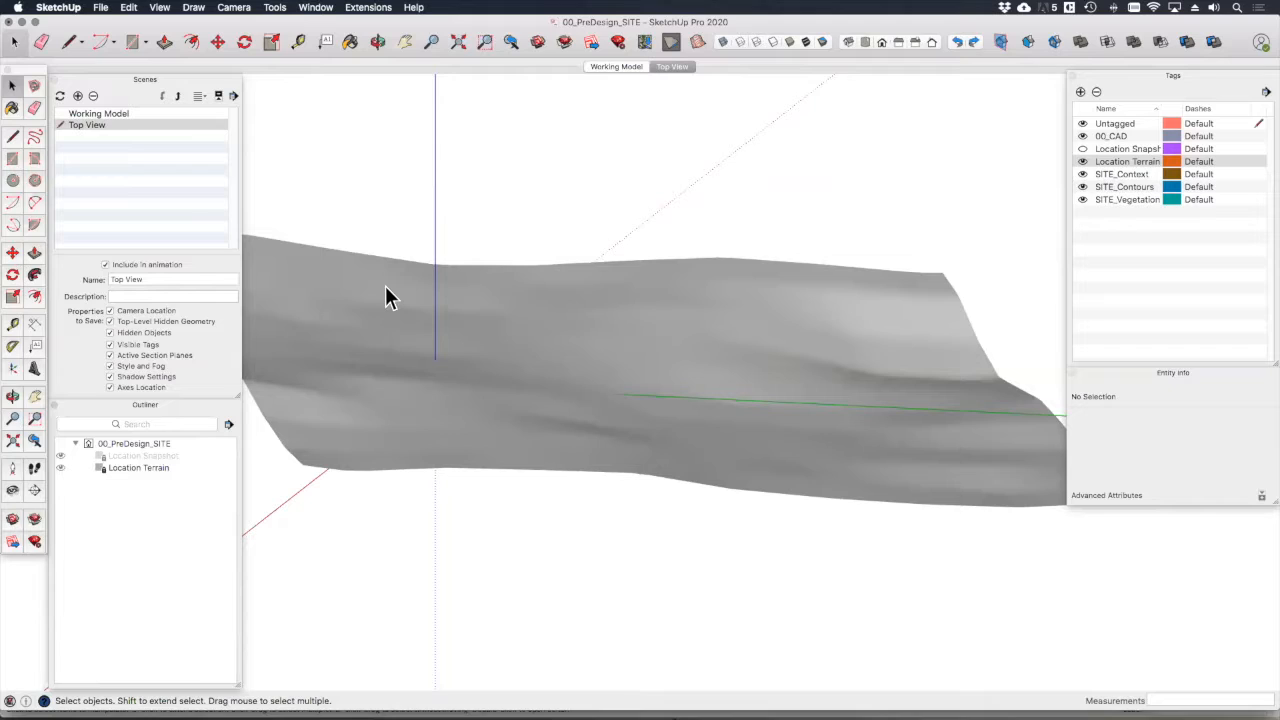
middle_click_drag(390, 298, 424, 358)
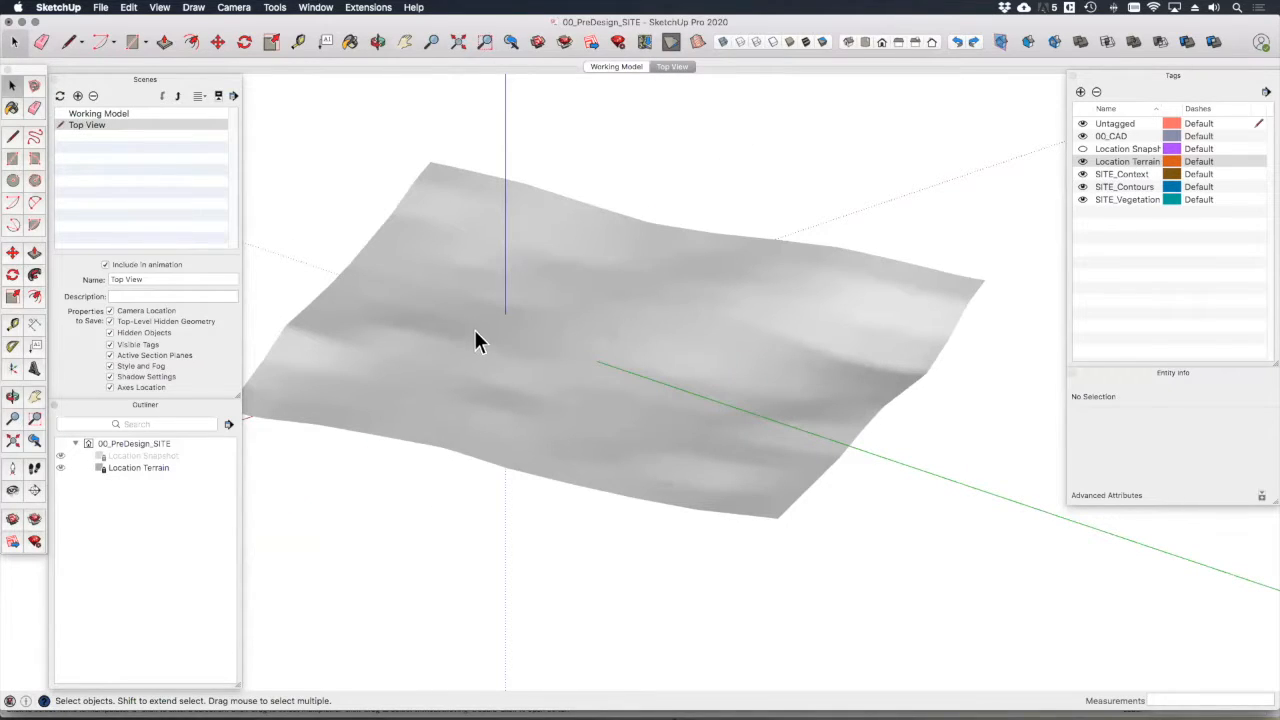
scroll(474, 329, "up", 5)
scroll(501, 351, "down", 7)
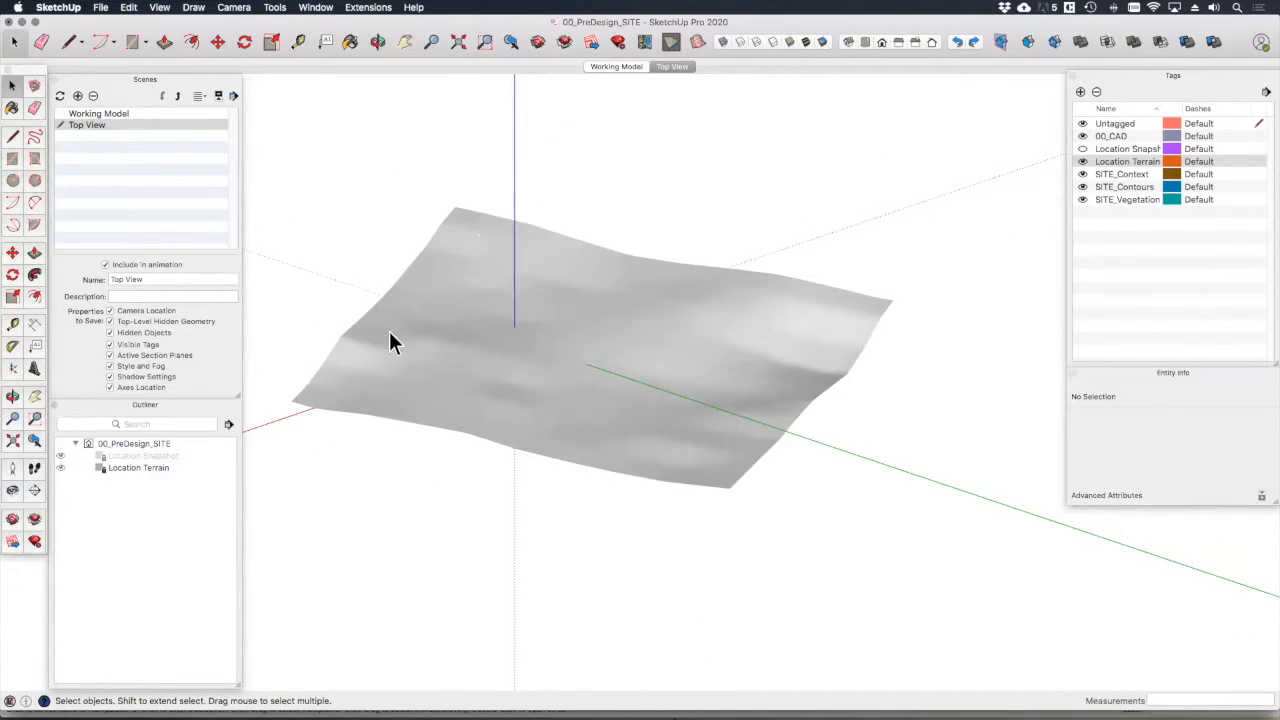
mouse_move(521, 353)
middle_mouse_down()
mouse_move(486, 186)
mouse_move(414, 274)
mouse_move(527, 361)
middle_mouse_up()
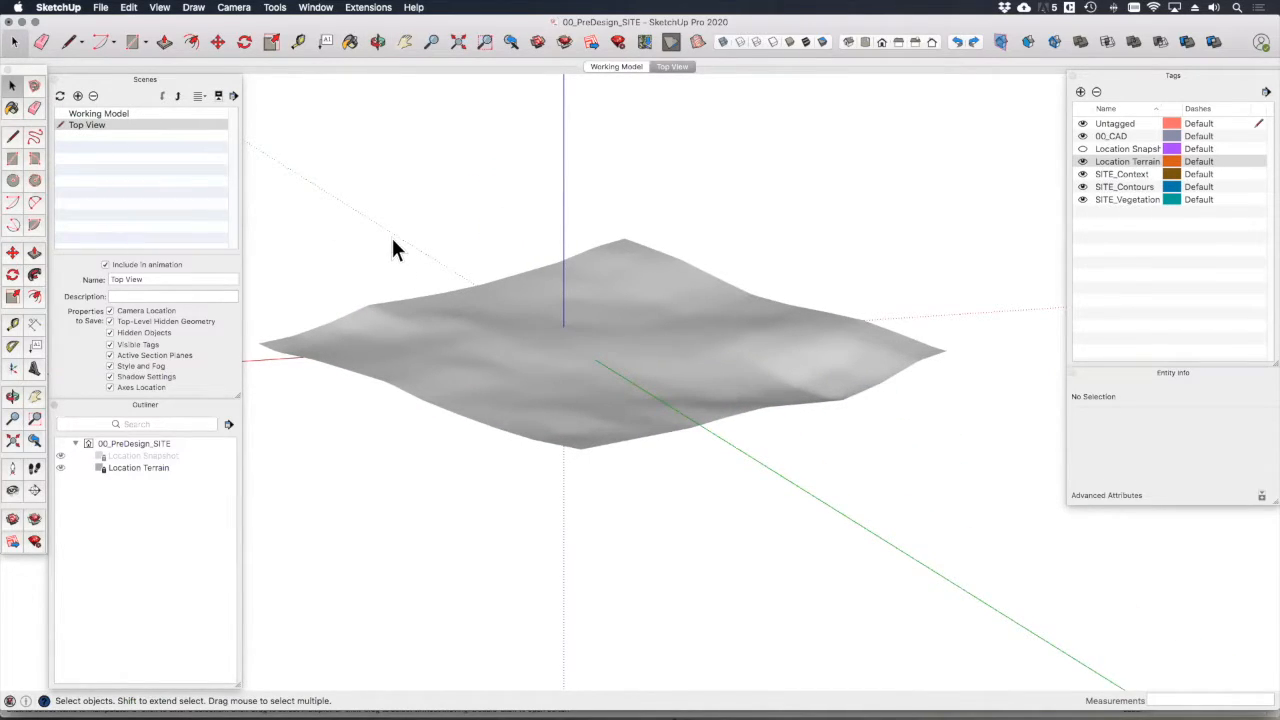
Step: Show hidden geometry and inspect the terrain's triangulated mesh close up and as a whole
left_click(160, 8)
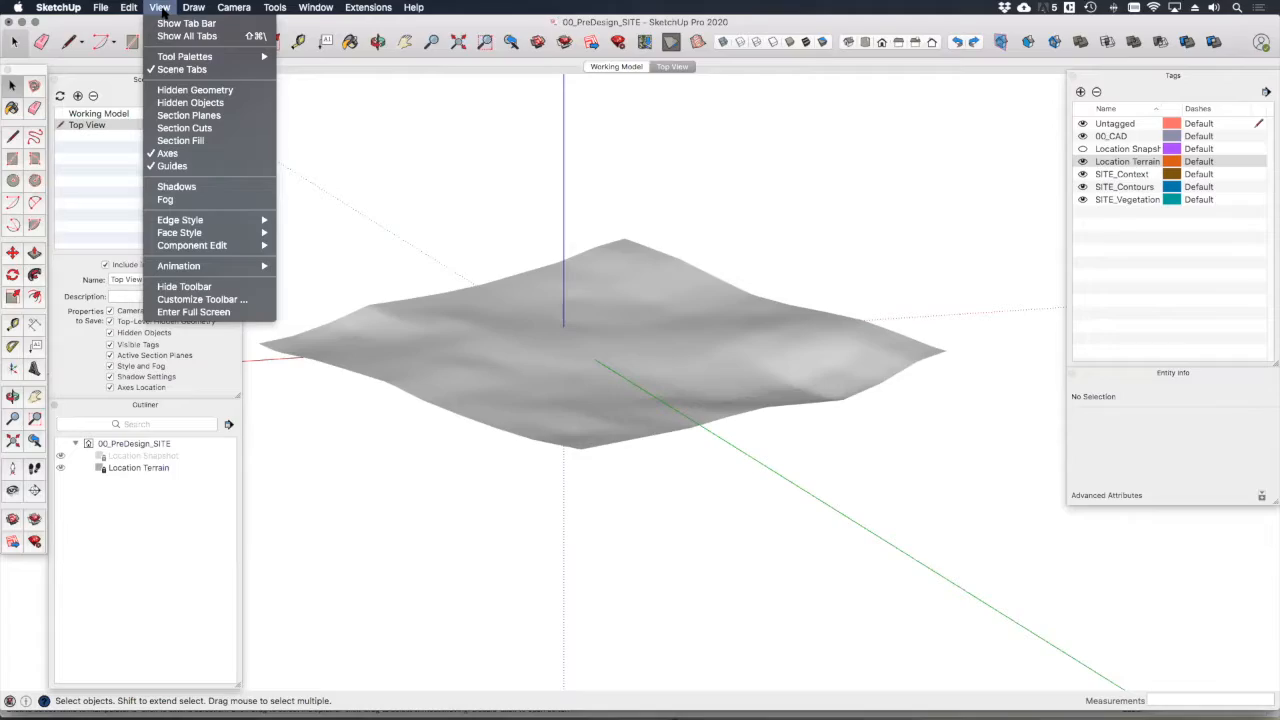
left_click(195, 91)
scroll(600, 330, "up", 6)
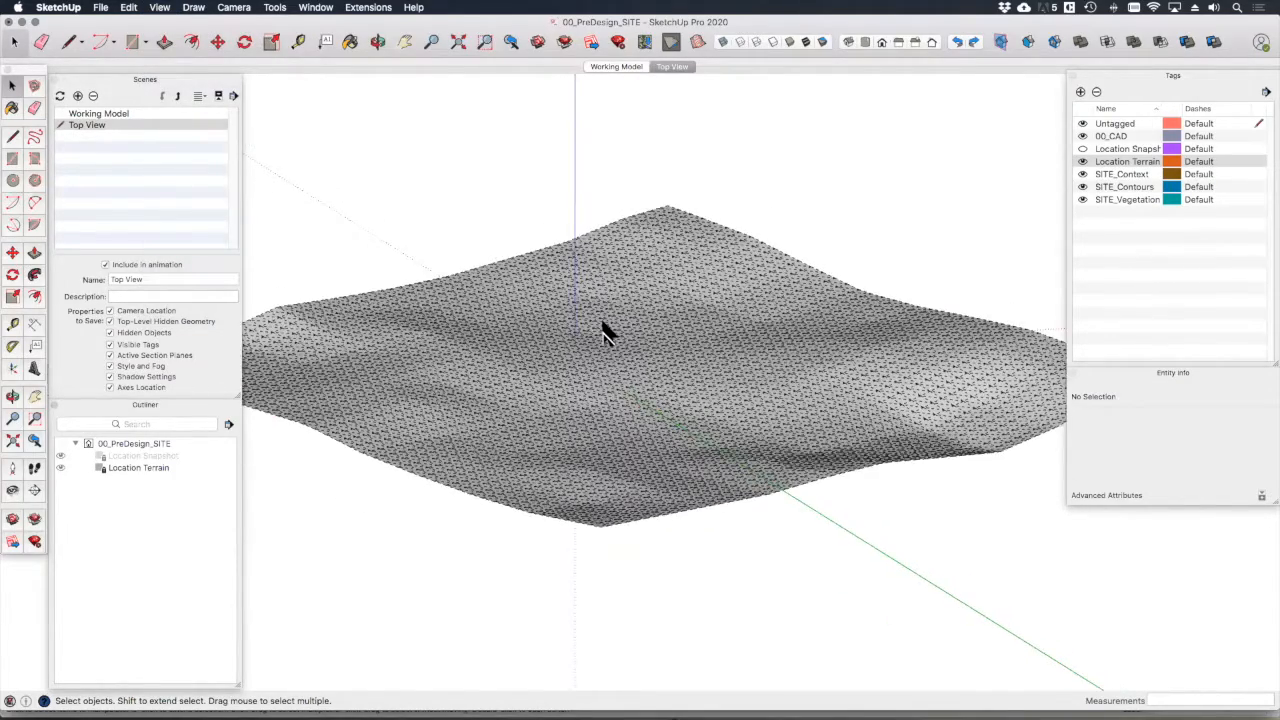
scroll(575, 347, "up", 3)
middle_click_drag(557, 357, 568, 408)
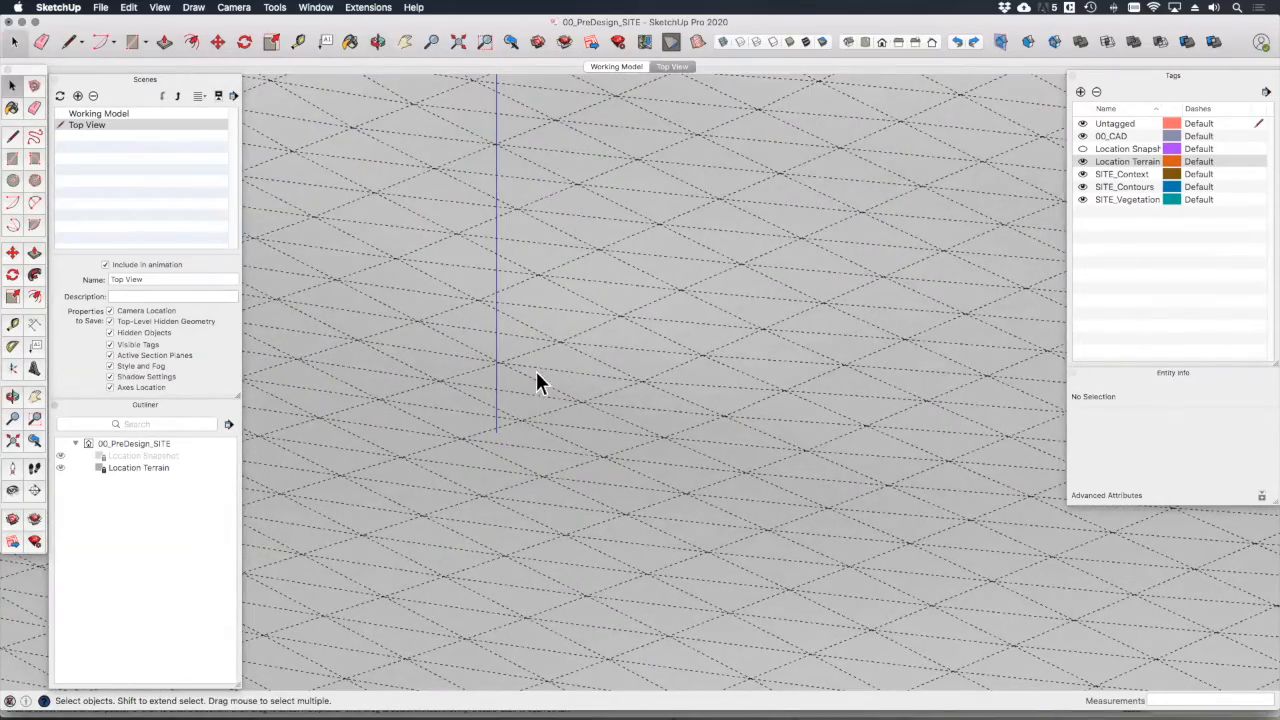
scroll(537, 380, "down", 3)
scroll(537, 370, "down", 8)
middle_click_drag(540, 364, 449, 376)
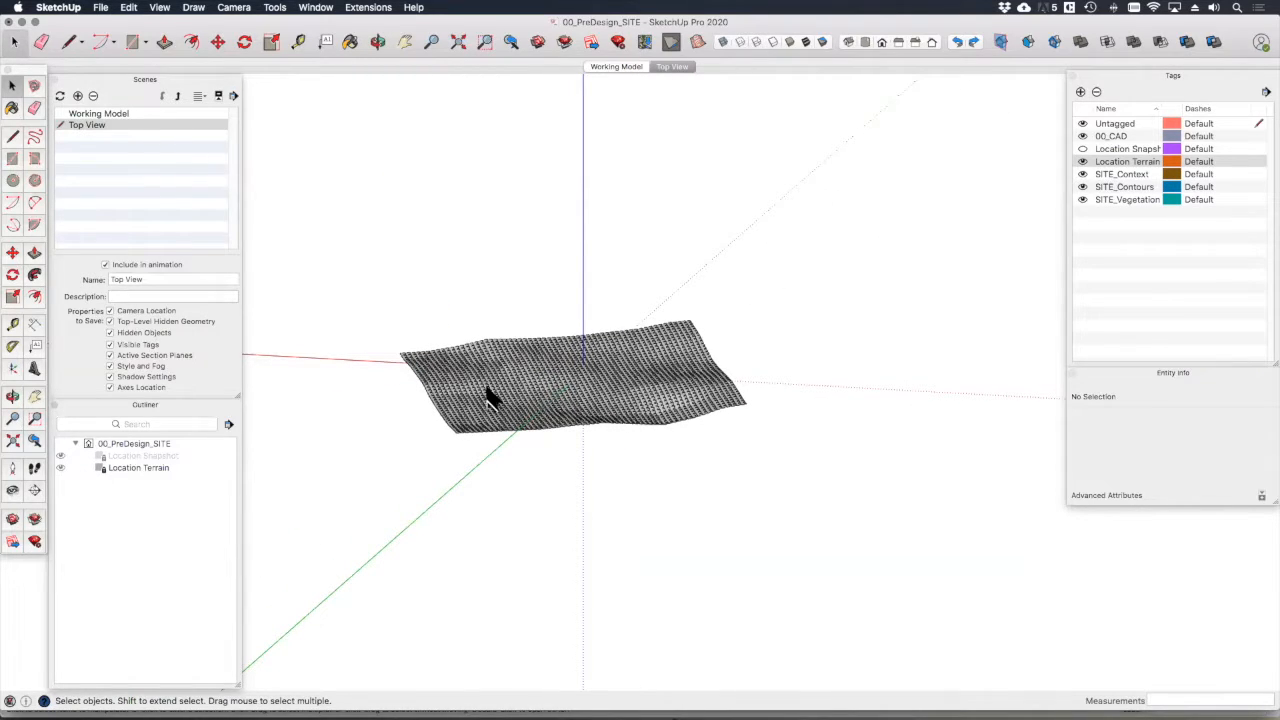
middle_click_drag(467, 402, 785, 492)
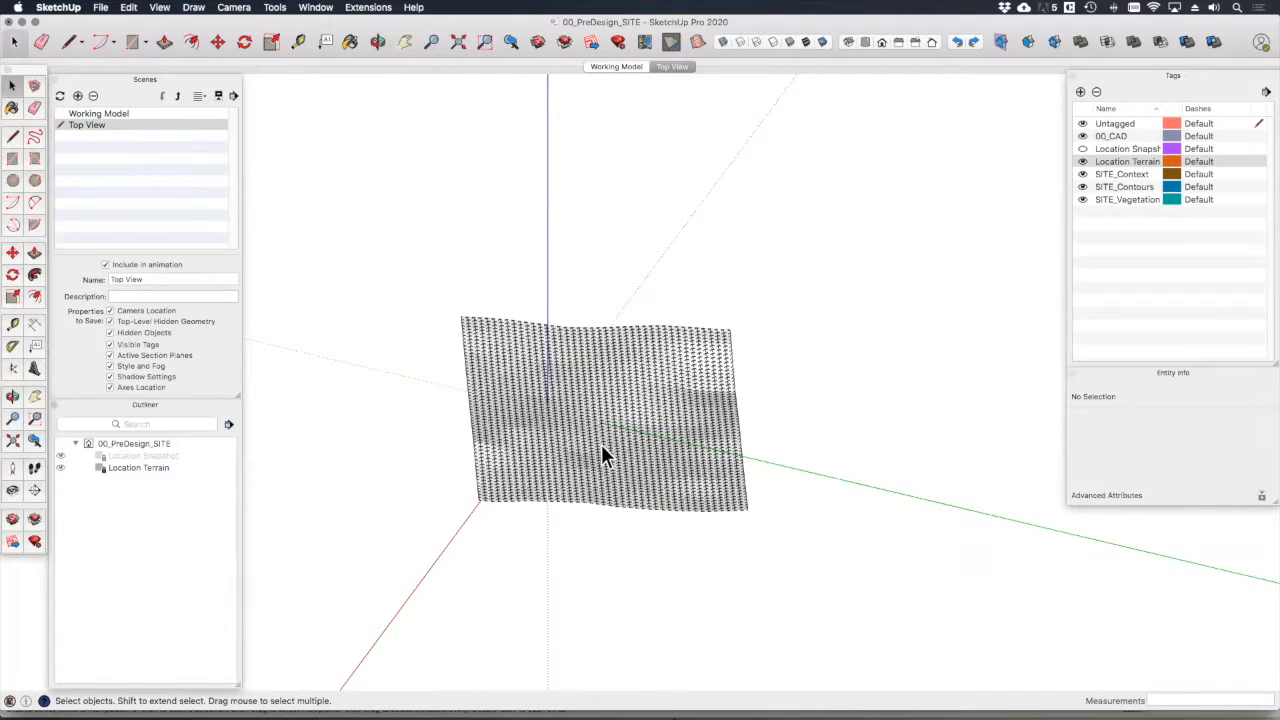
Step: Reset the drawing axes to their default position and orientation
right_click(785, 470)
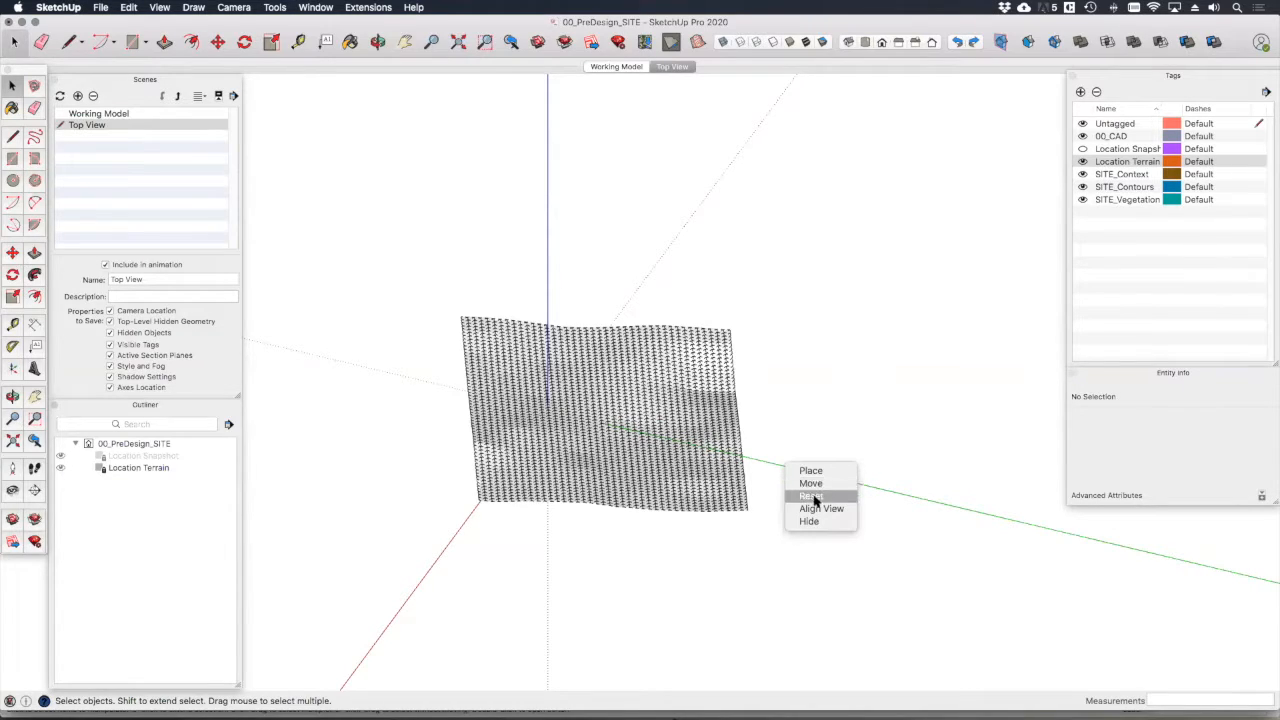
left_click(810, 496)
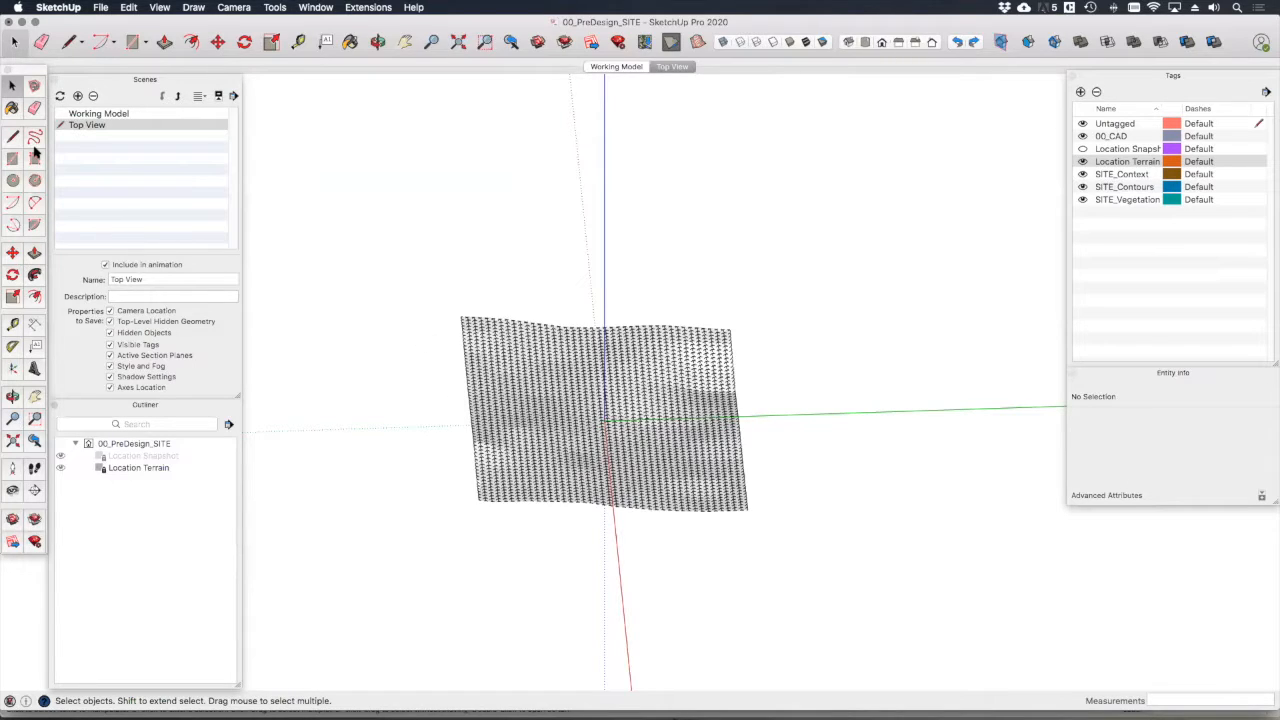
middle_click_drag(480, 370, 463, 436)
Step: Draw a horizontal rectangle above the terrain, about 273 m by 254 m, aligned to the terrain's opposite corners
key("r")
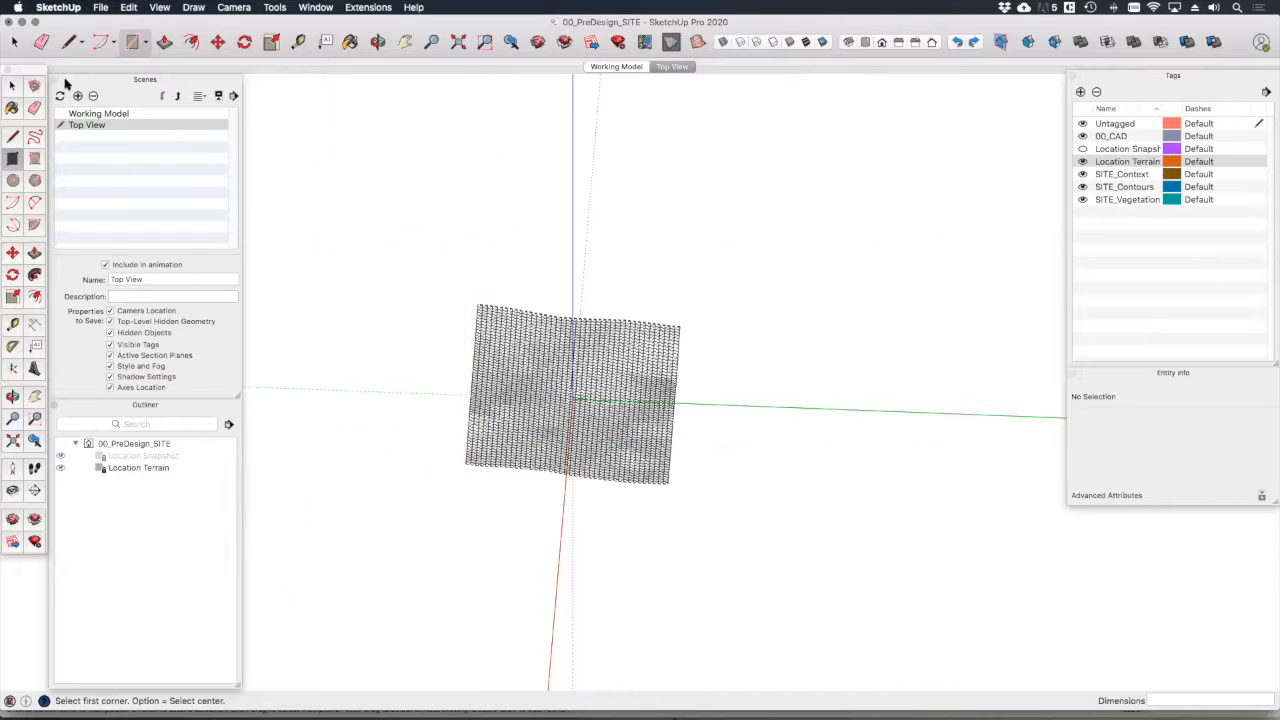
middle_click_drag(470, 286, 634, 177)
left_click(448, 333)
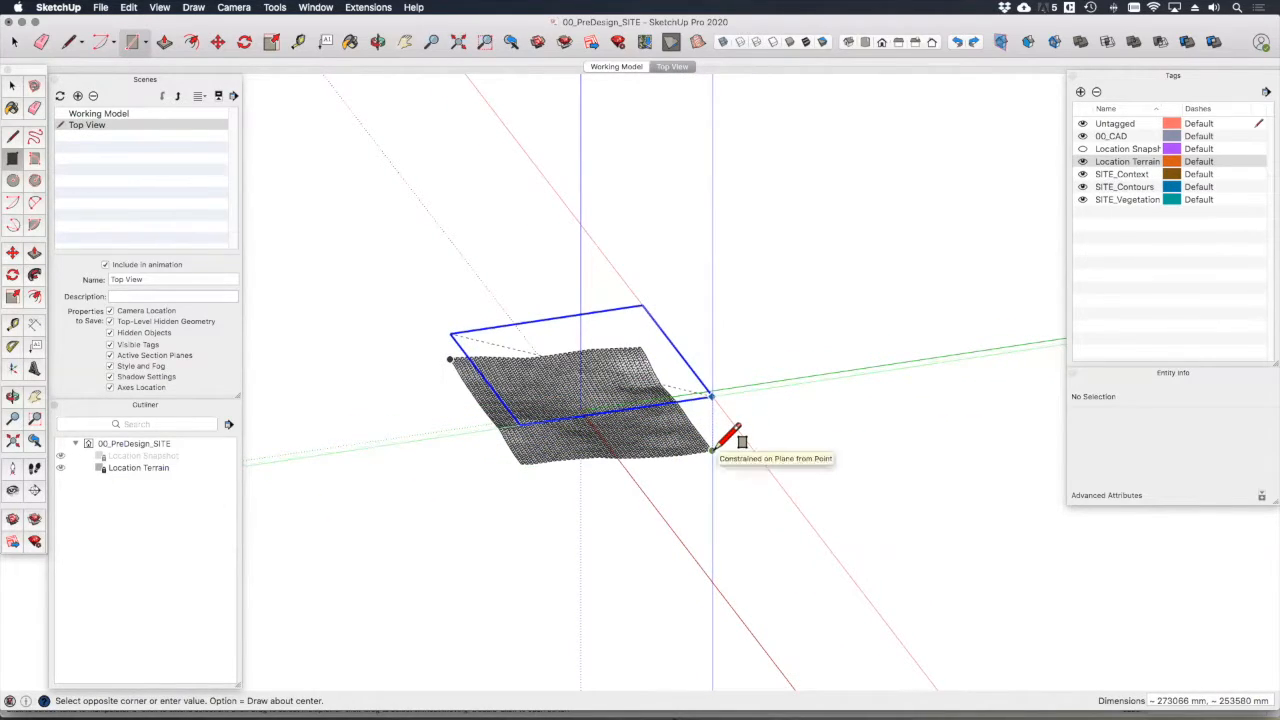
left_click(719, 446)
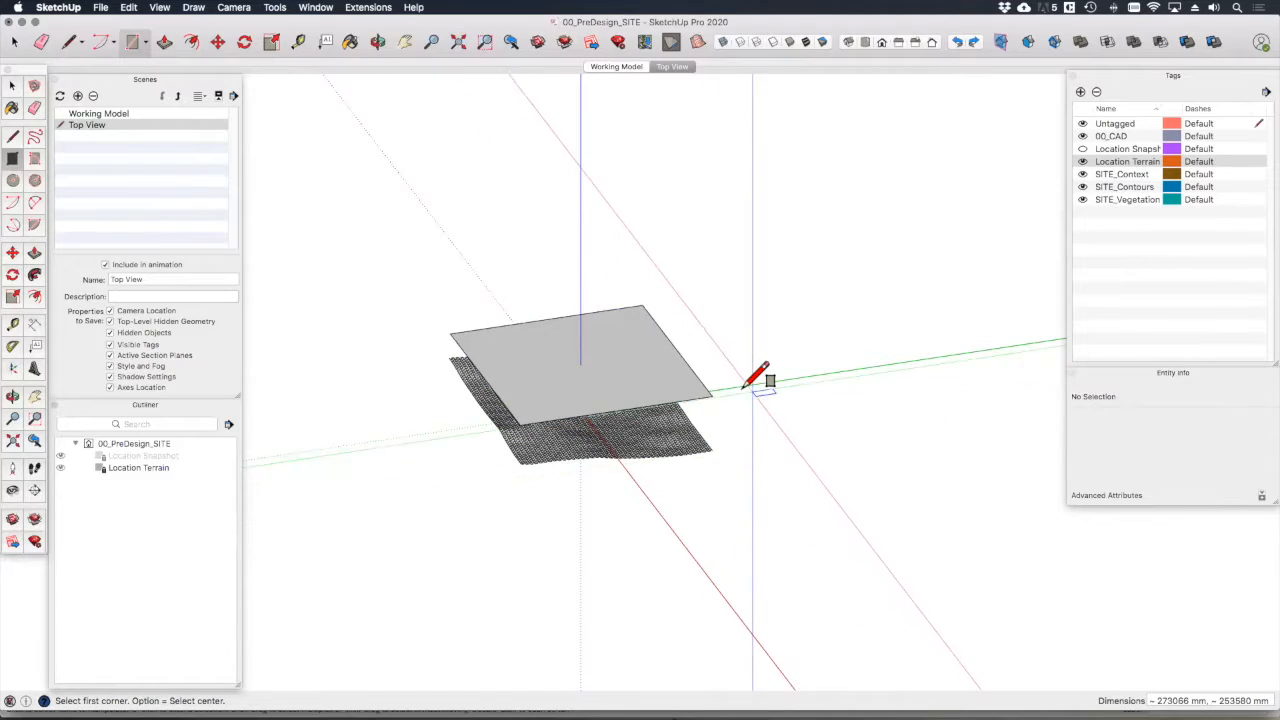
key("space")
Step: Offset the rectangle's outline 10 m outward so it extends past the terrain's edges
middle_click_drag(709, 392, 676, 403)
middle_click_drag(580, 377, 517, 400)
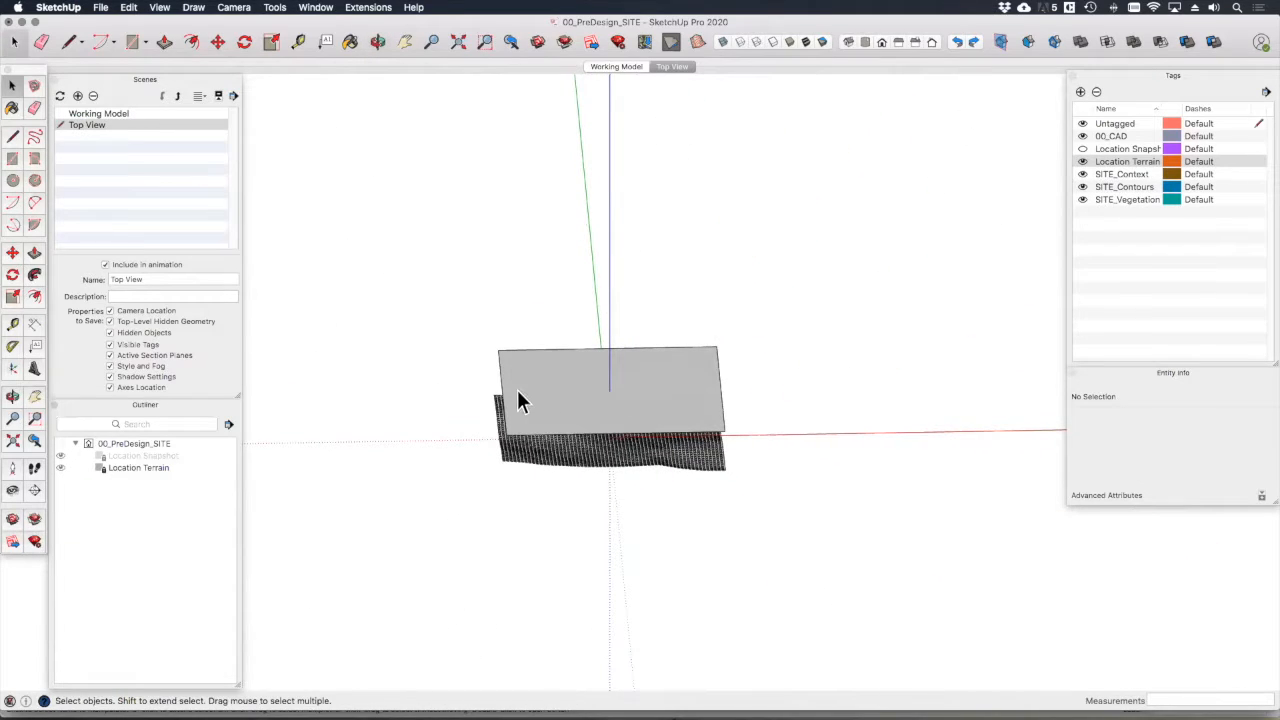
double_click(504, 382)
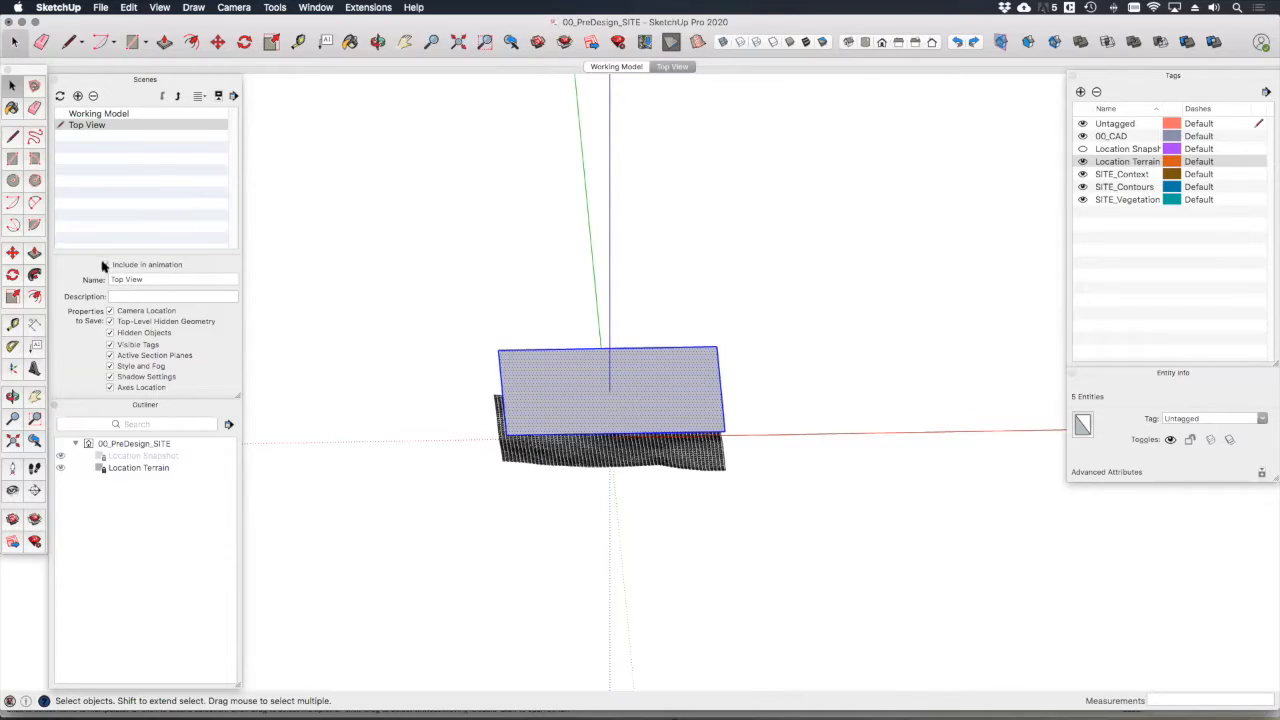
left_click(36, 296)
left_click(522, 375)
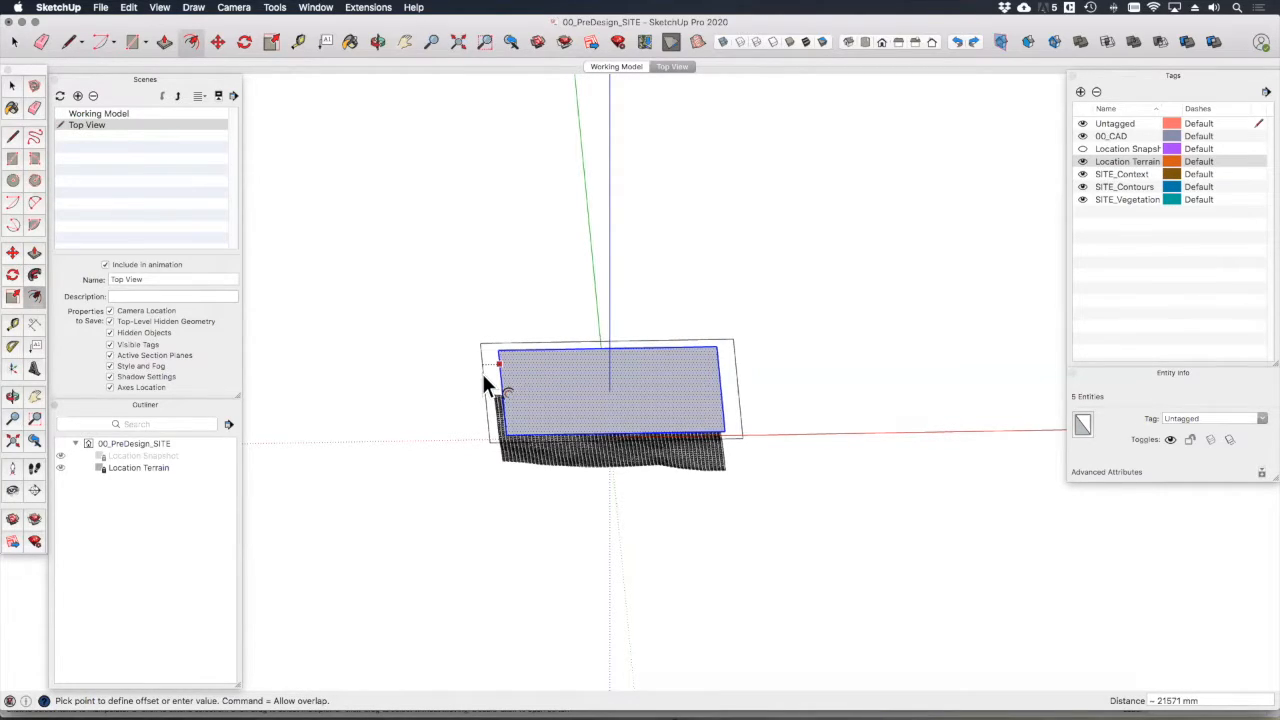
left_click(477, 372)
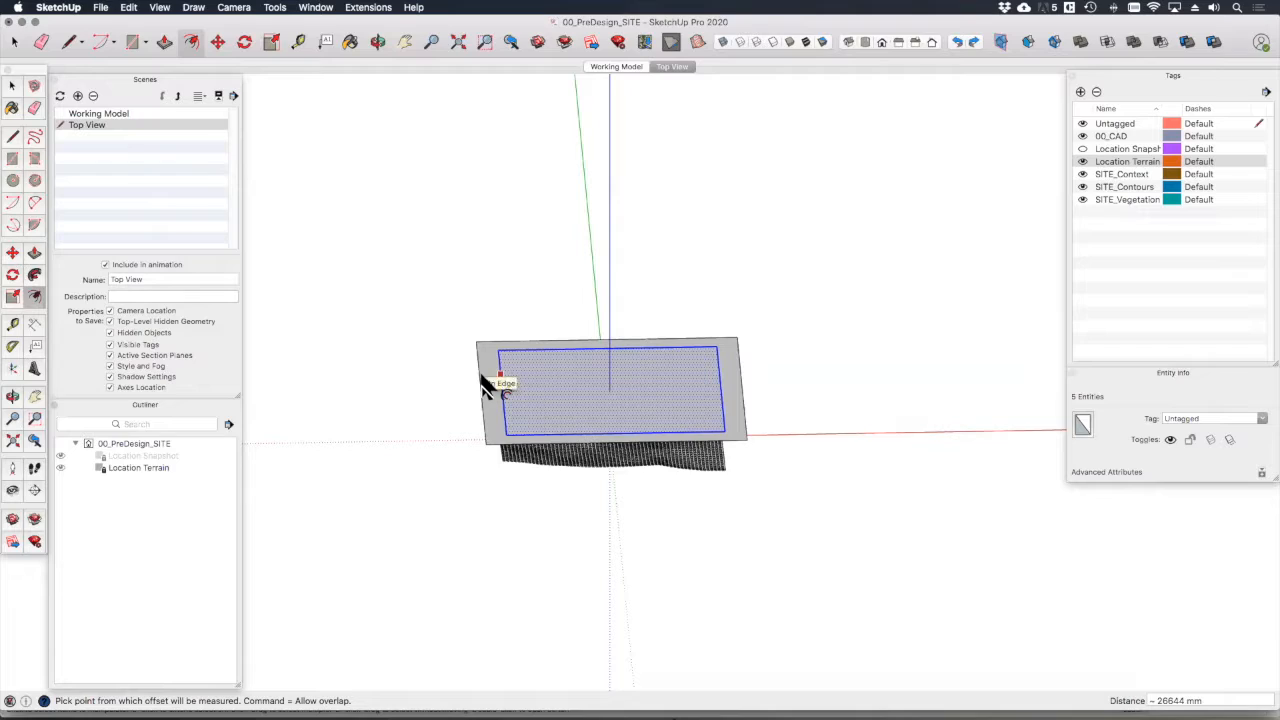
type("10m")
key("Return")
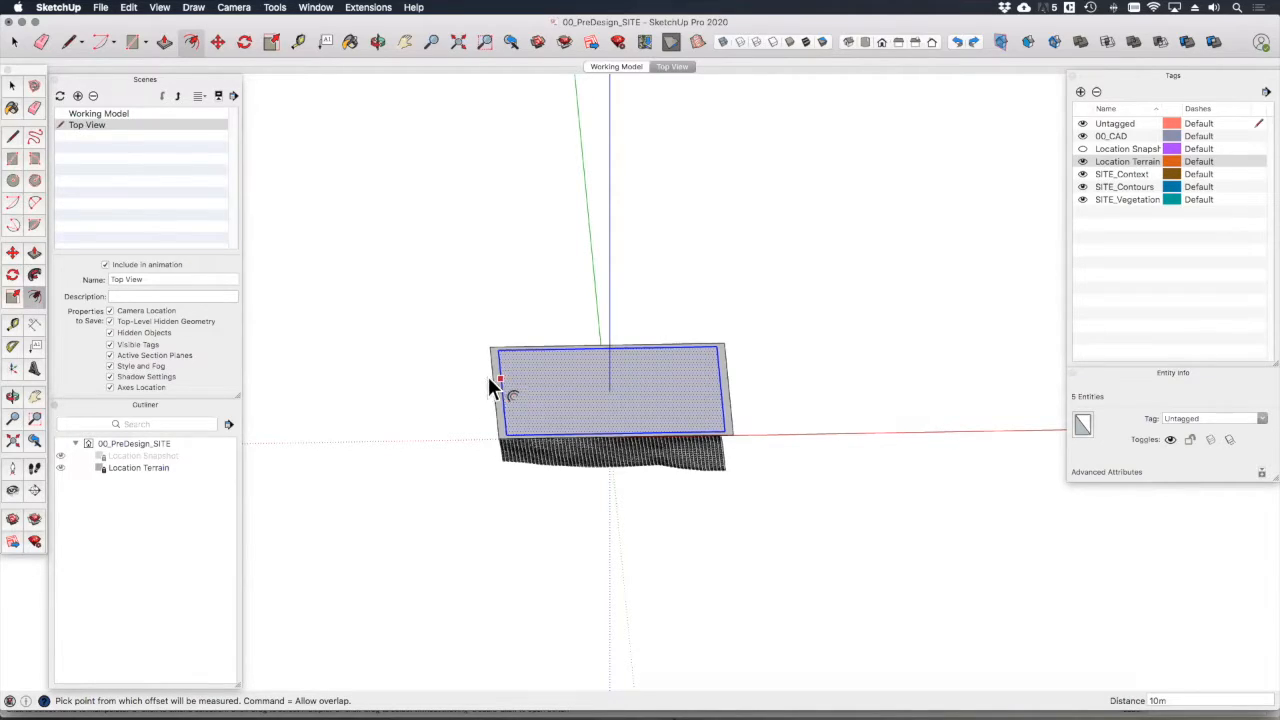
key("space")
Step: Delete the four inner edges of the original rectangle to leave one larger face
left_click(502, 371)
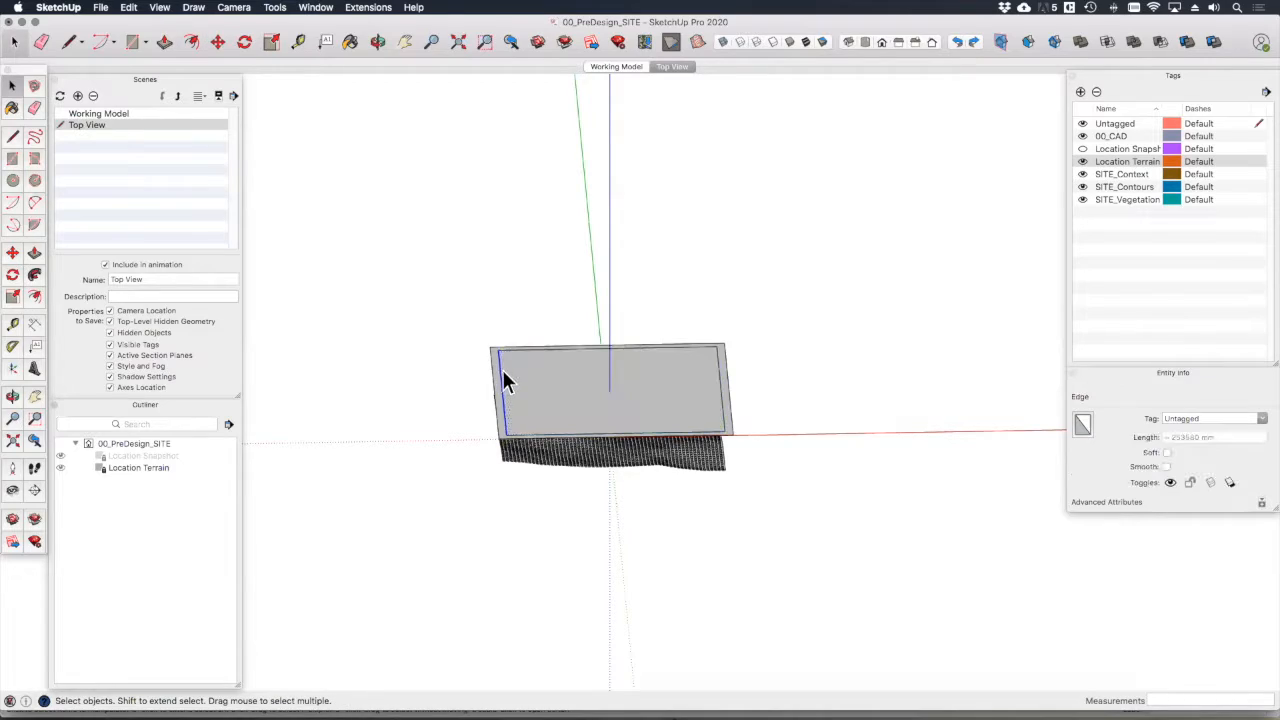
key("Delete")
left_click(518, 350)
key("Delete")
left_click(713, 430)
left_click(723, 422)
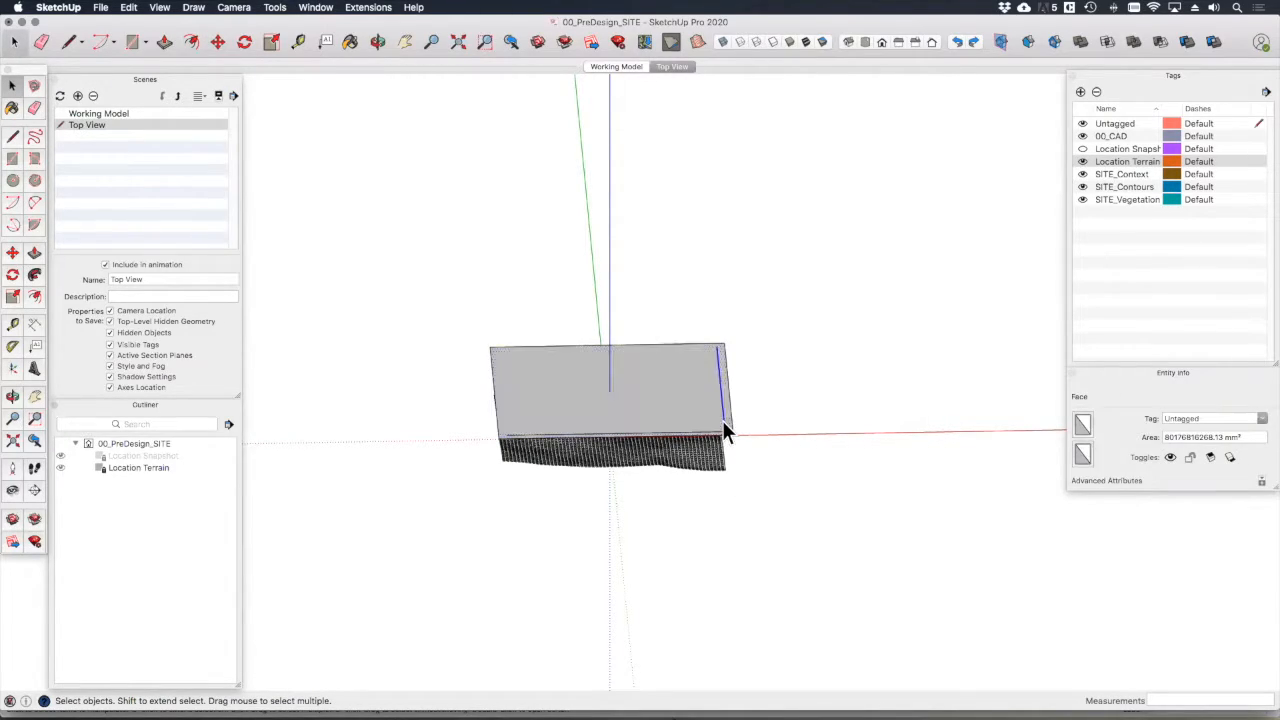
left_click(722, 429)
key("Delete")
left_click(720, 431)
key("Delete")
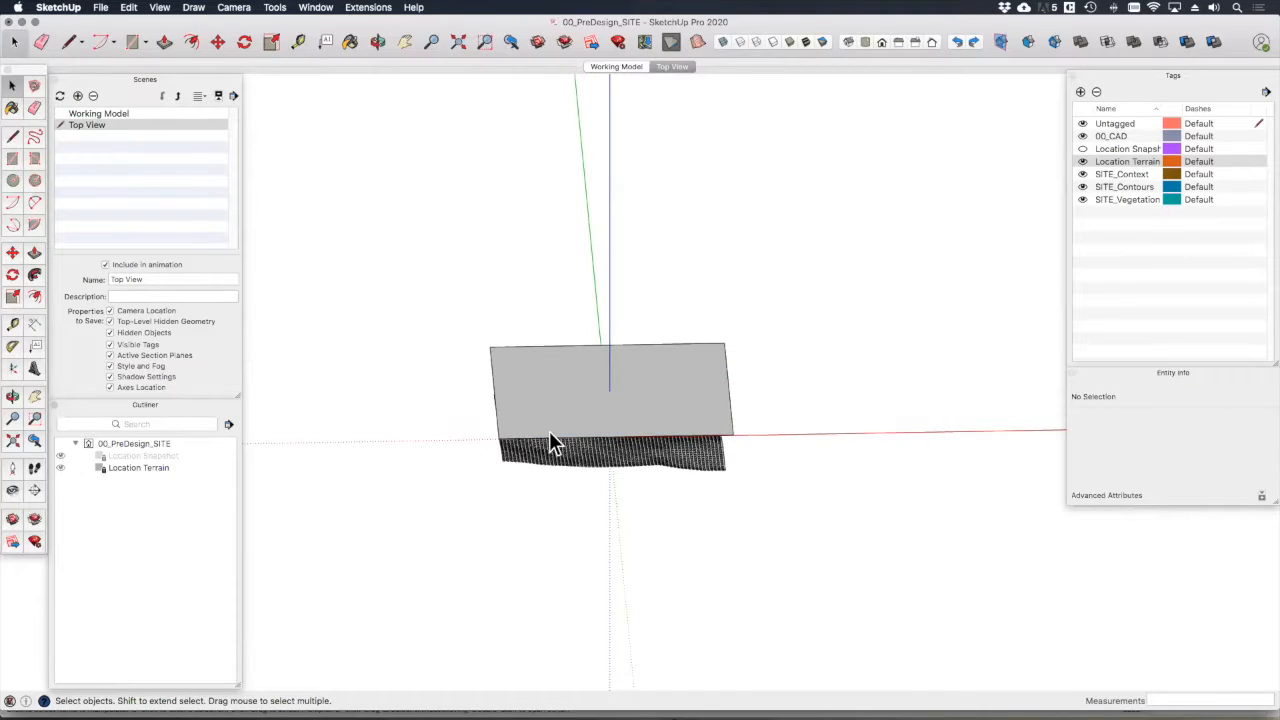
Step: Select the enlarged rectangle with its edges and move it about 77 m down the blue axis, just below the terrain's lowest point
scroll(571, 422, "down", 2)
middle_click_drag(638, 404, 332, 422)
middle_click_drag(658, 424, 658, 397)
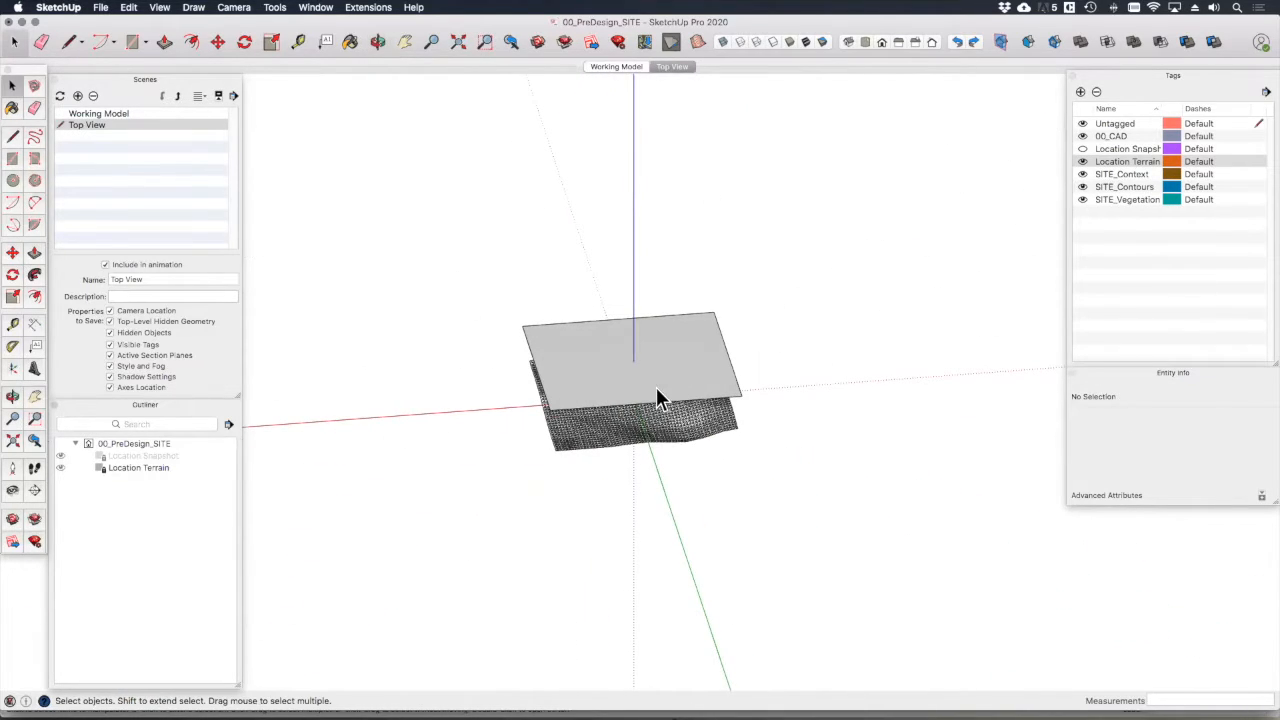
double_click(702, 351)
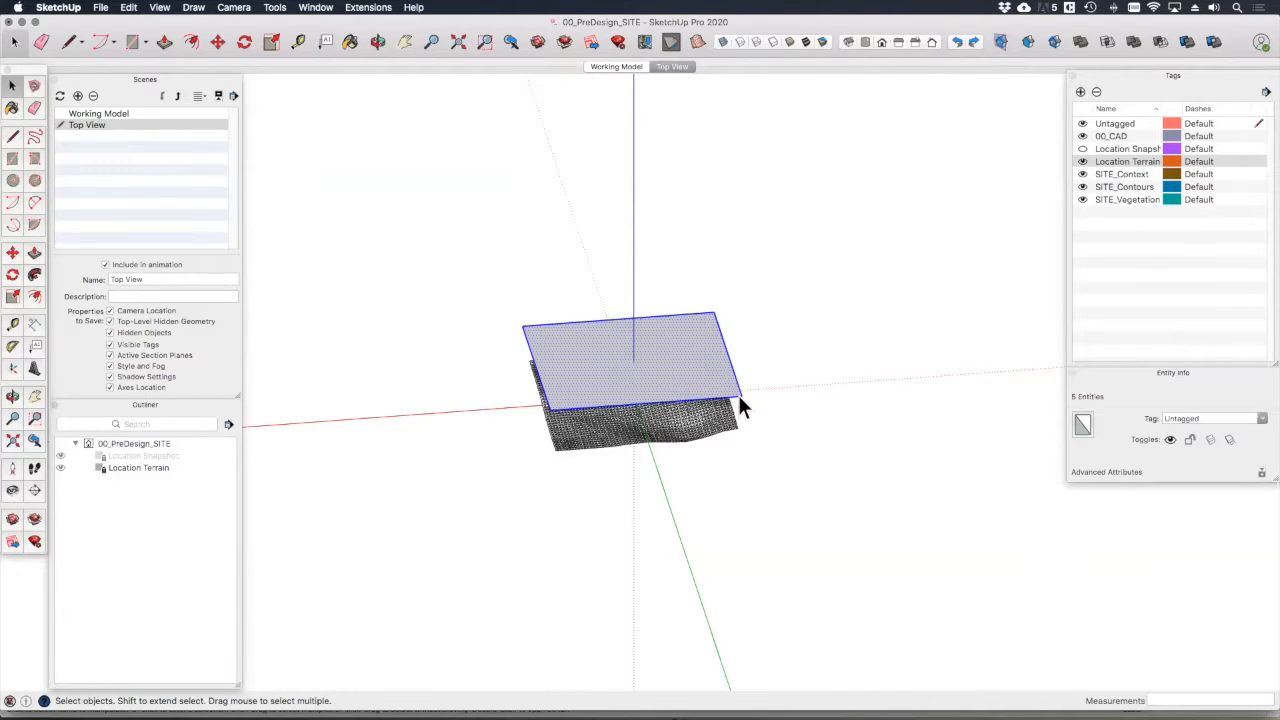
middle_click_drag(649, 414, 700, 232)
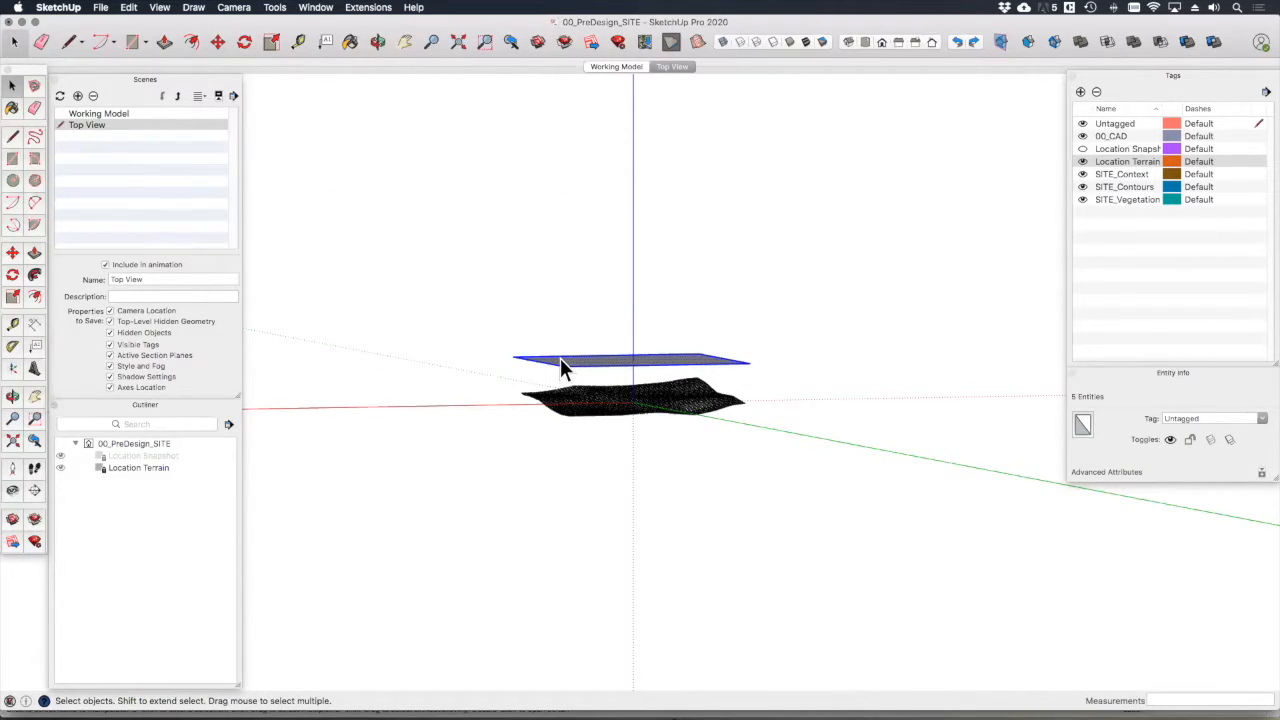
key("m")
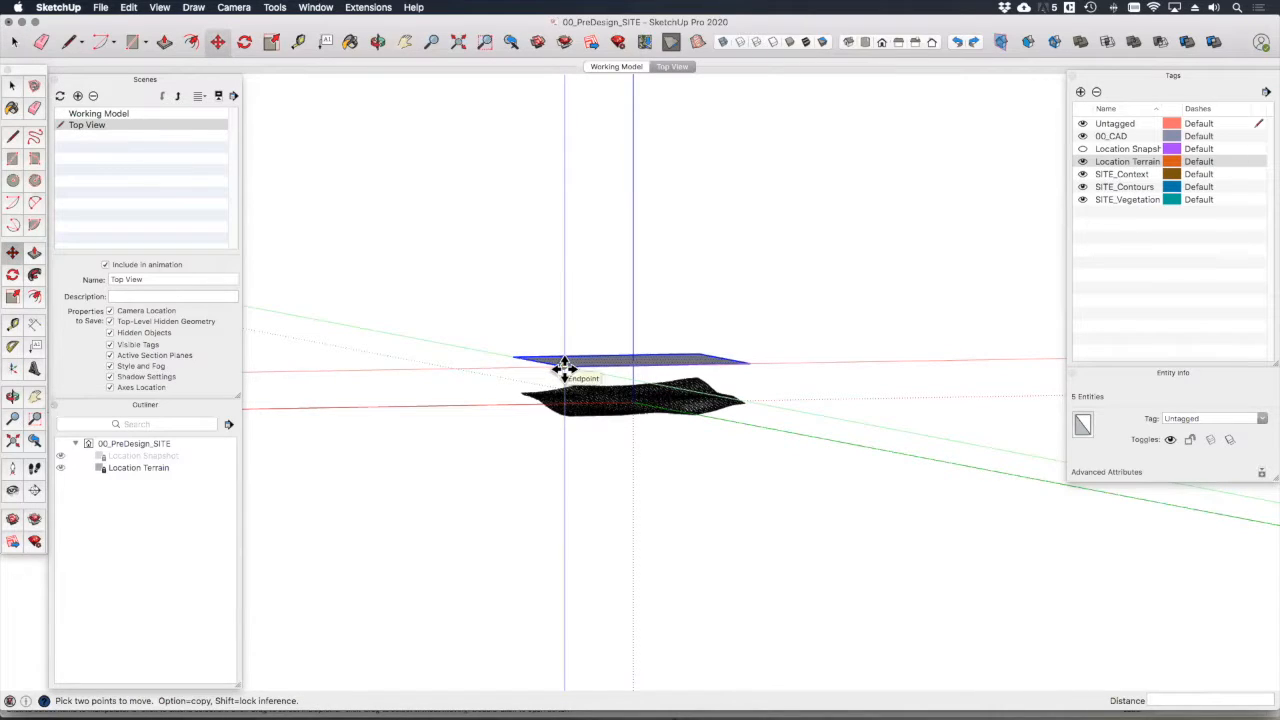
left_click(564, 367)
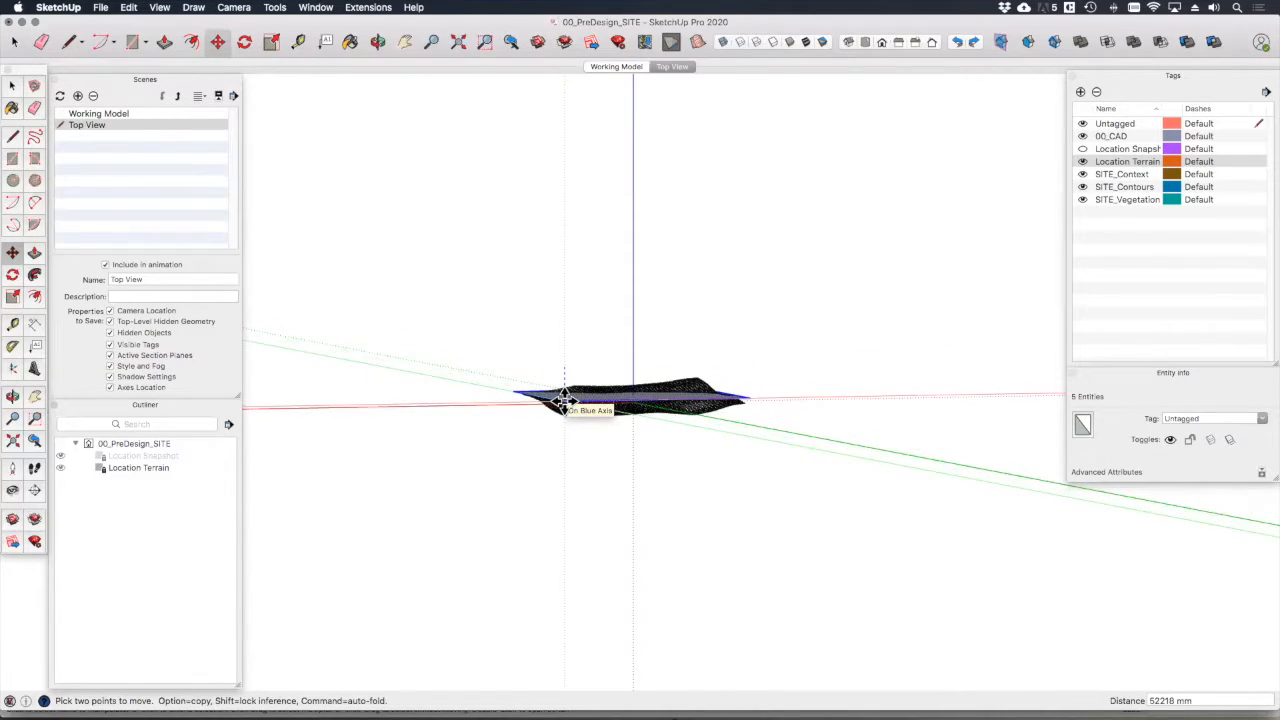
left_click(526, 486)
middle_click_drag(526, 466, 874, 403)
scroll(737, 417, "up", 6)
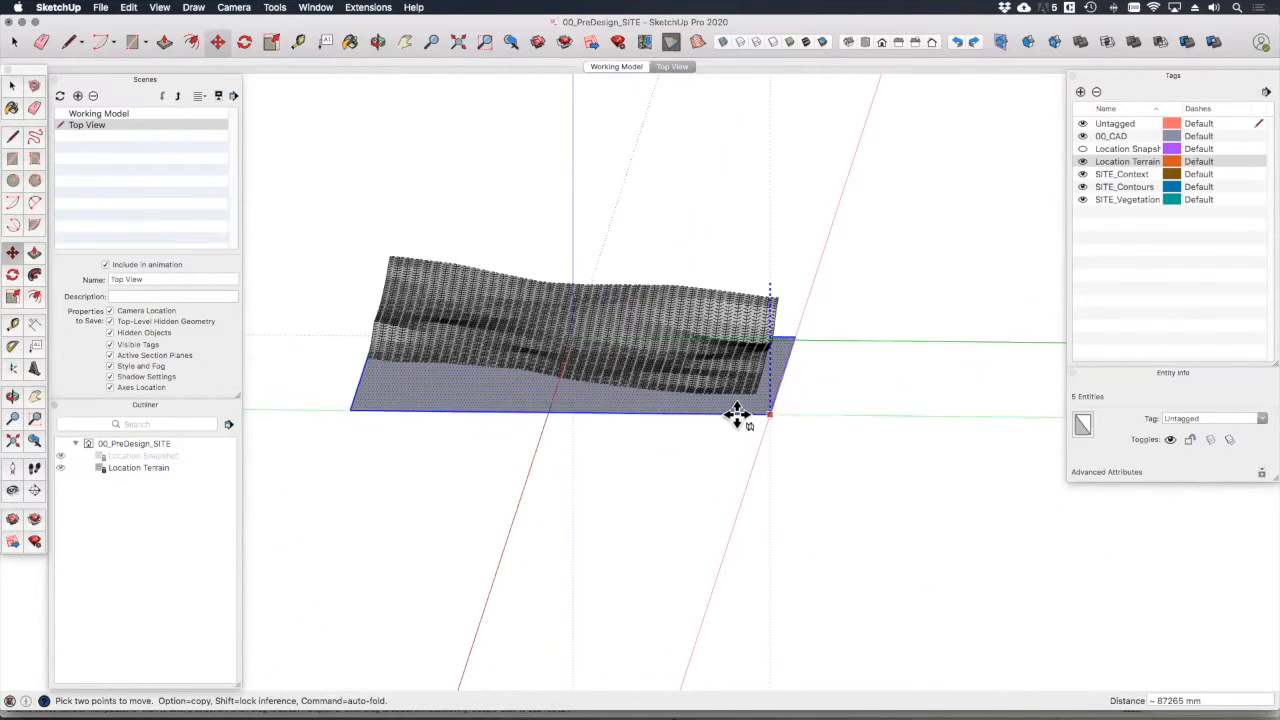
scroll(713, 411, "up", 3)
middle_click_drag(689, 391, 929, 321)
scroll(634, 397, "up", 5)
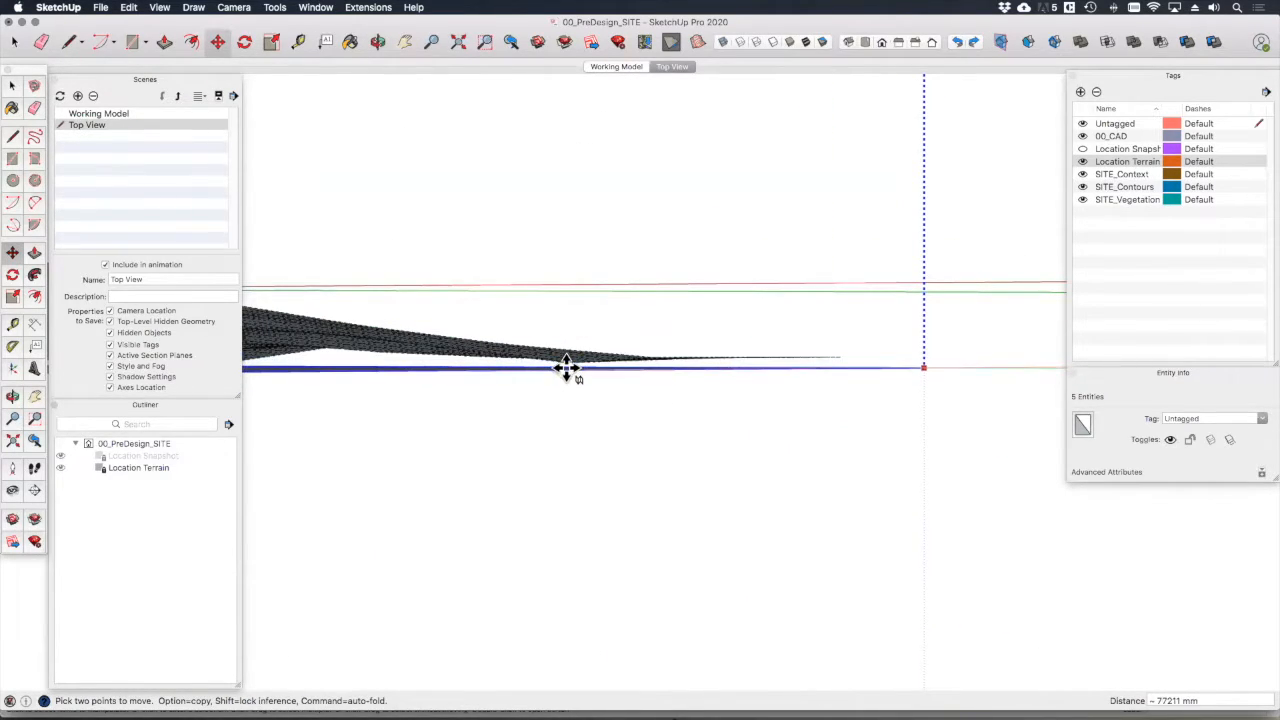
left_click(568, 365)
middle_click_drag(568, 365, 434, 451)
scroll(651, 494, "down", 3)
mouse_move(651, 494)
middle_mouse_down()
mouse_move(609, 466)
mouse_move(703, 463)
mouse_move(537, 480)
mouse_move(803, 480)
mouse_move(517, 451)
mouse_move(660, 477)
middle_mouse_up()
middle_click_drag(581, 470, 917, 456)
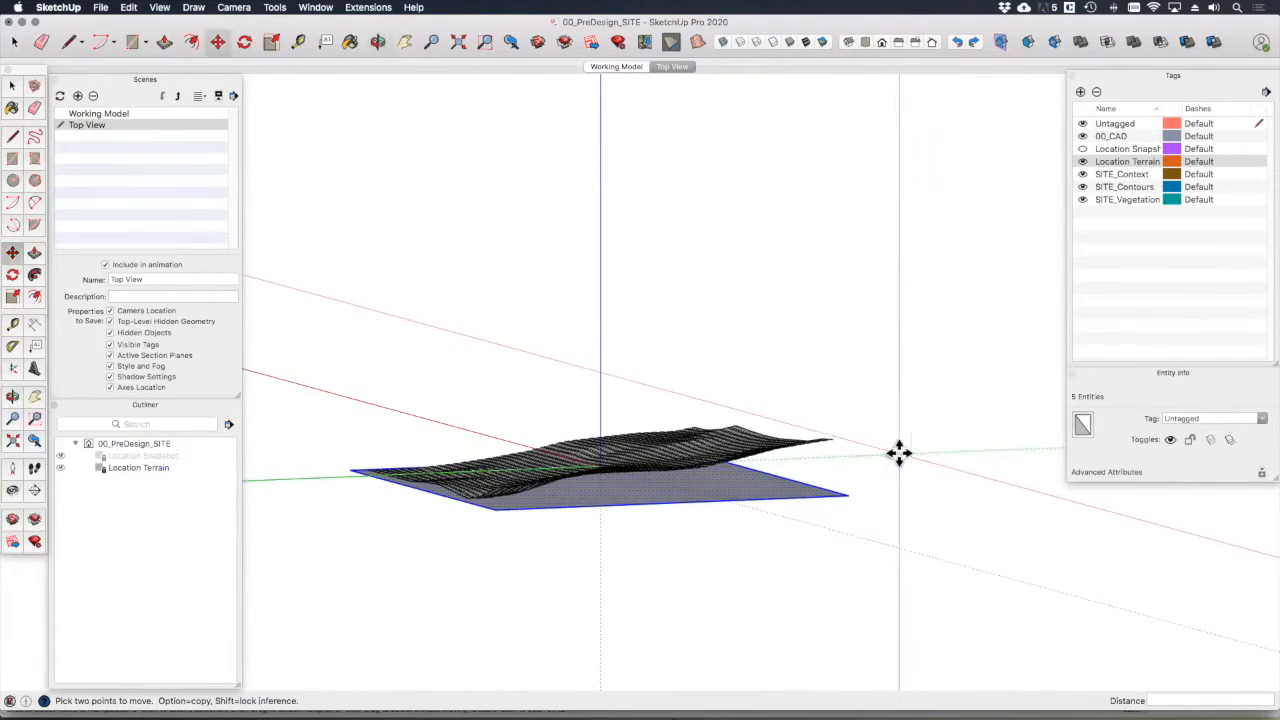
Step: Measure the vertical distance from the flat rectangle's corner up to the height of the terrain's raised corner
left_click(13, 325)
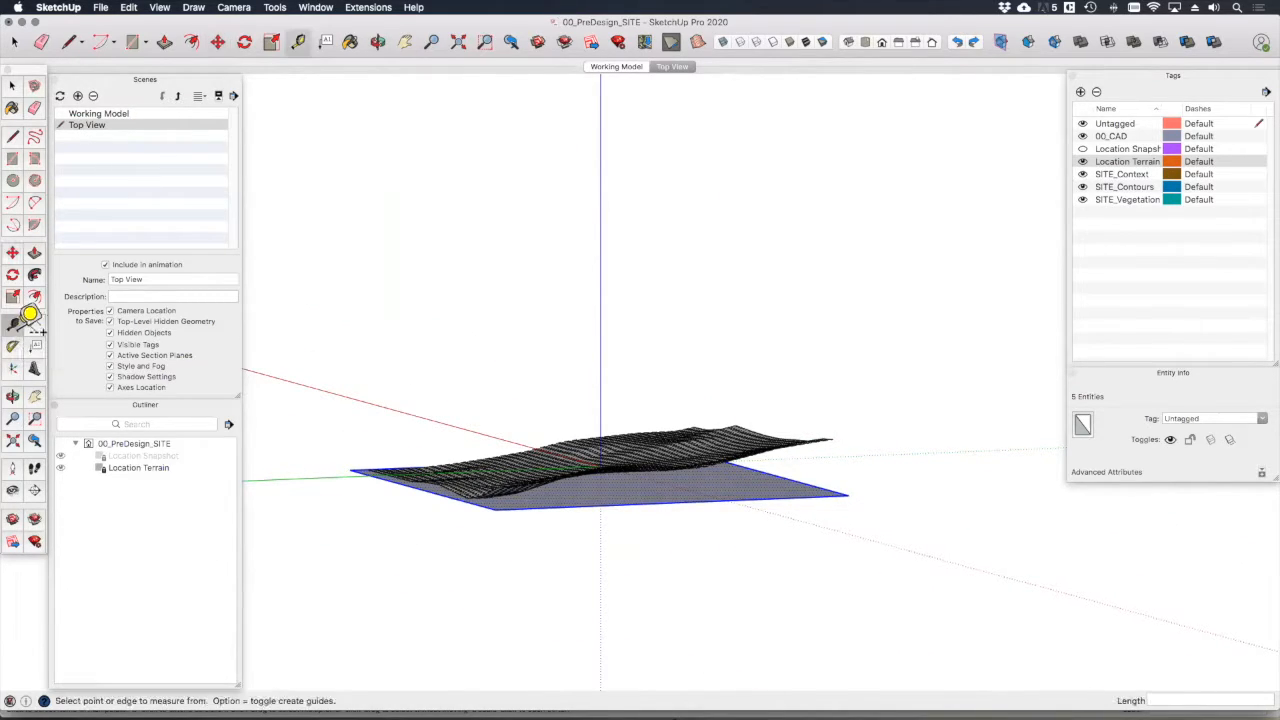
left_click(848, 493)
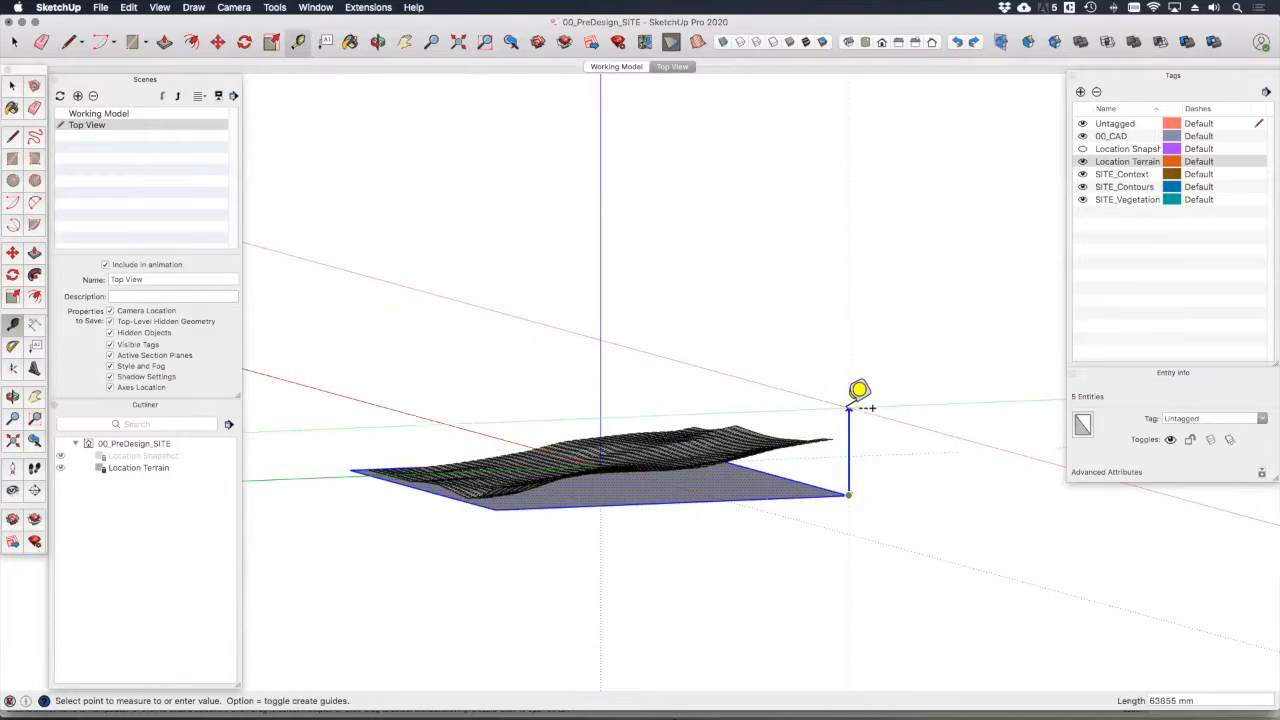
scroll(848, 408, "up", 5)
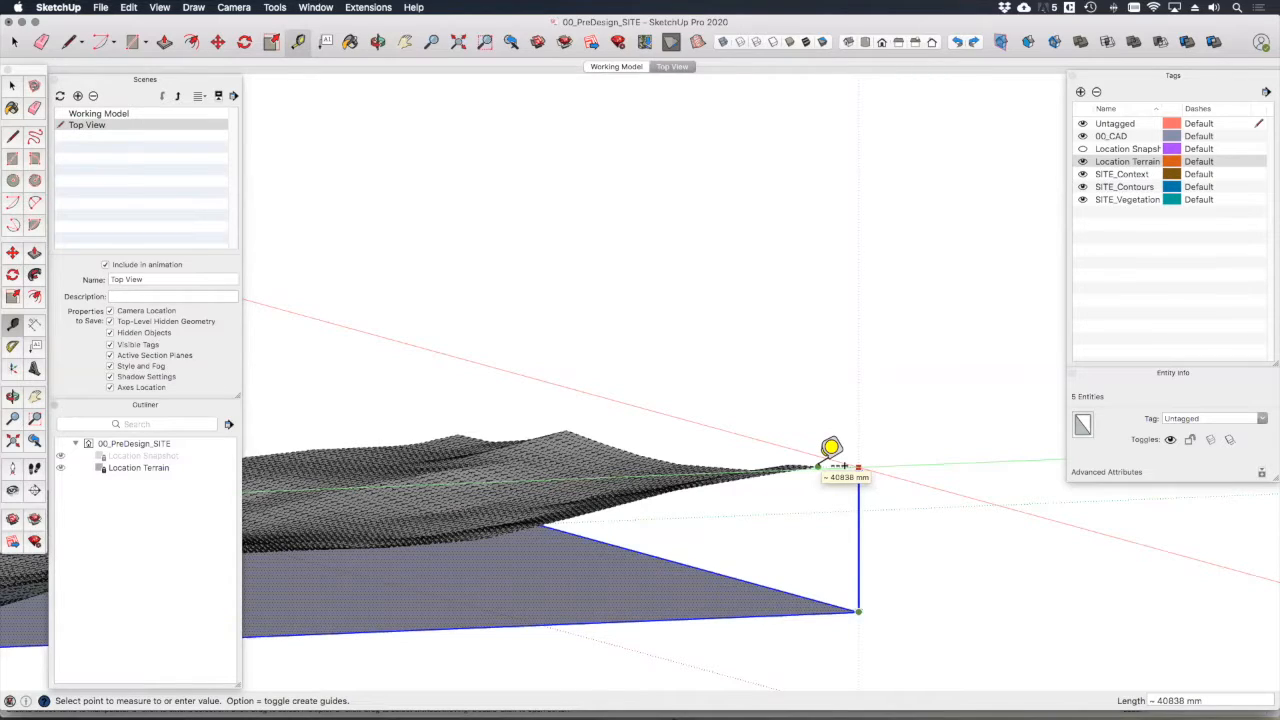
key("Escape")
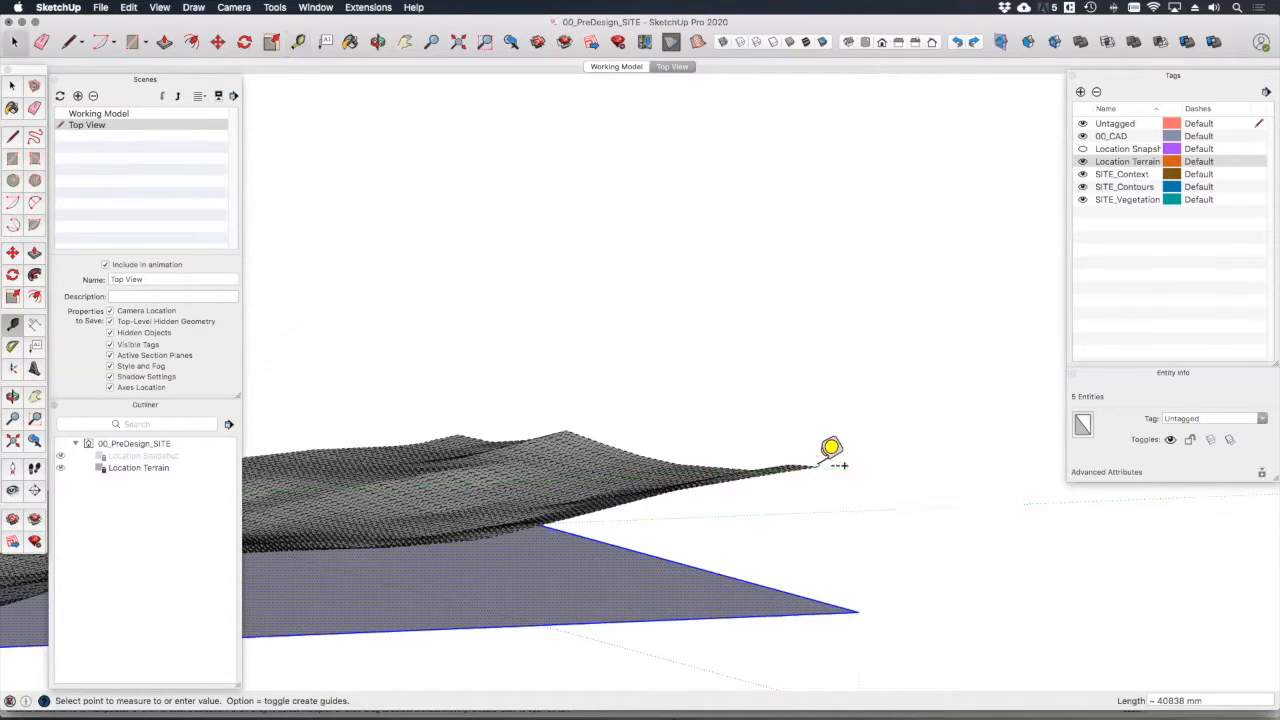
key("space")
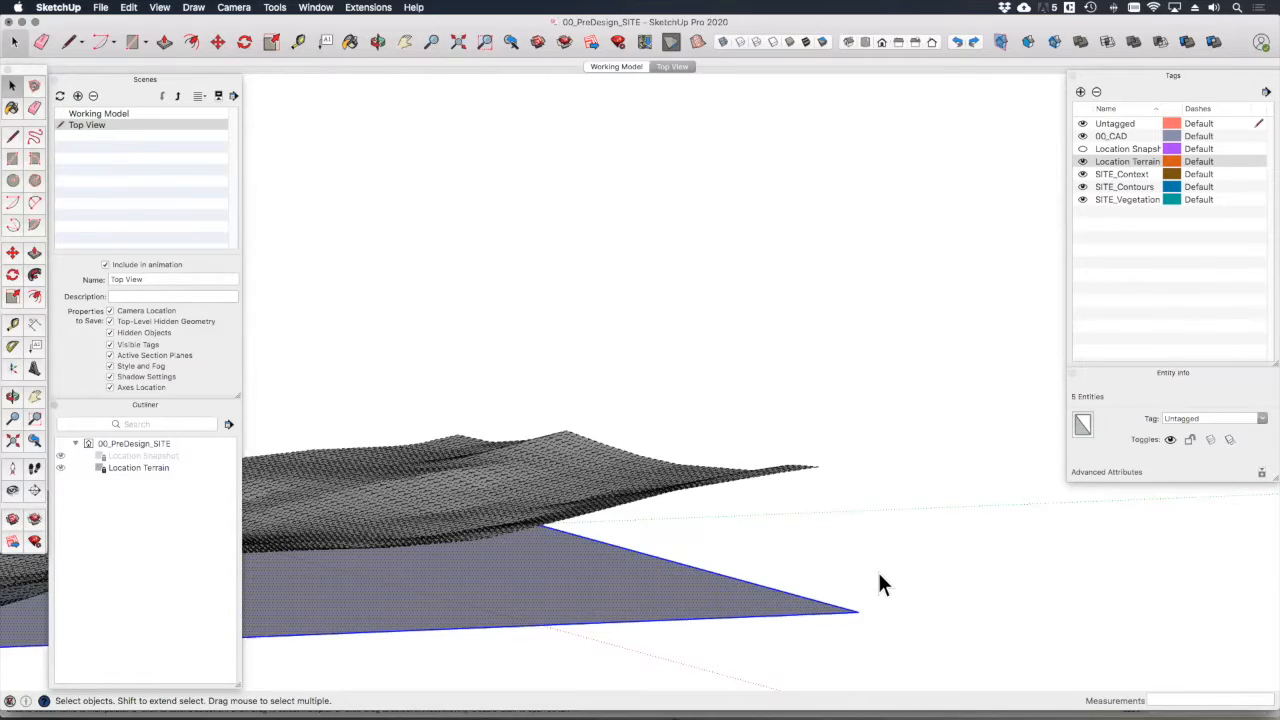
Step: Copy the selected rectangle from its corner 1 m up the blue axis
key("m")
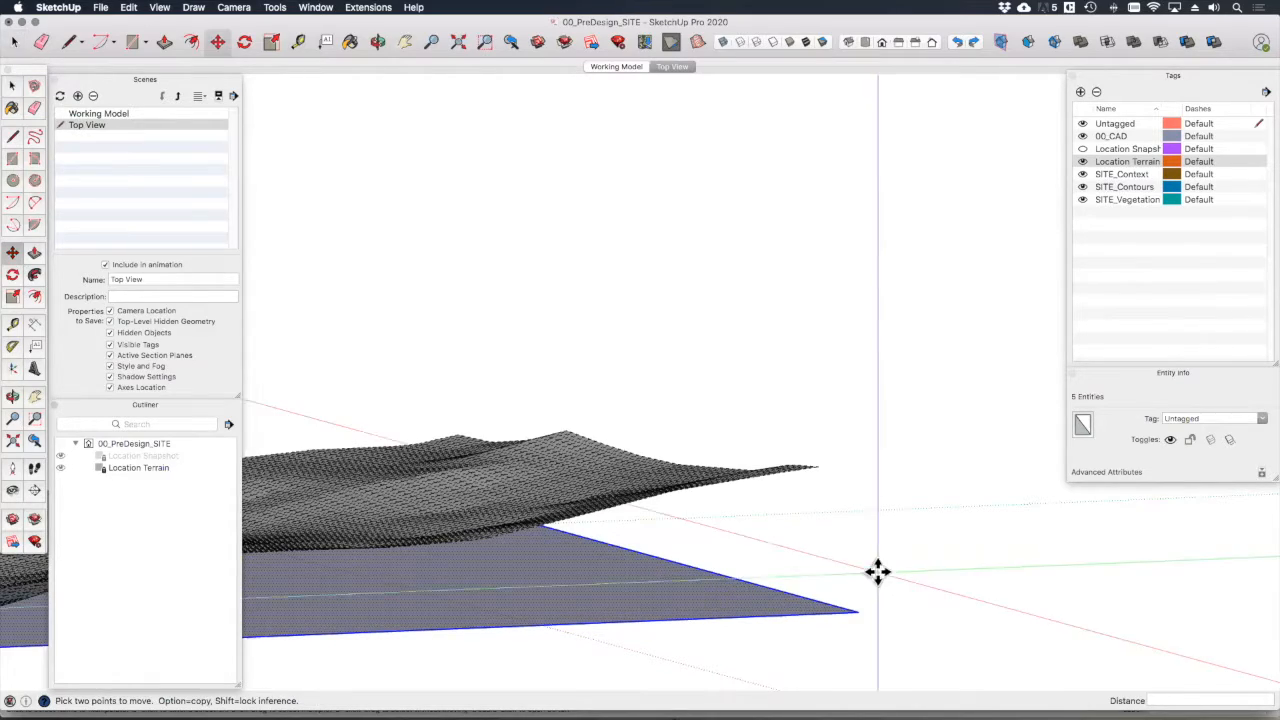
left_click(857, 610)
key("alt")
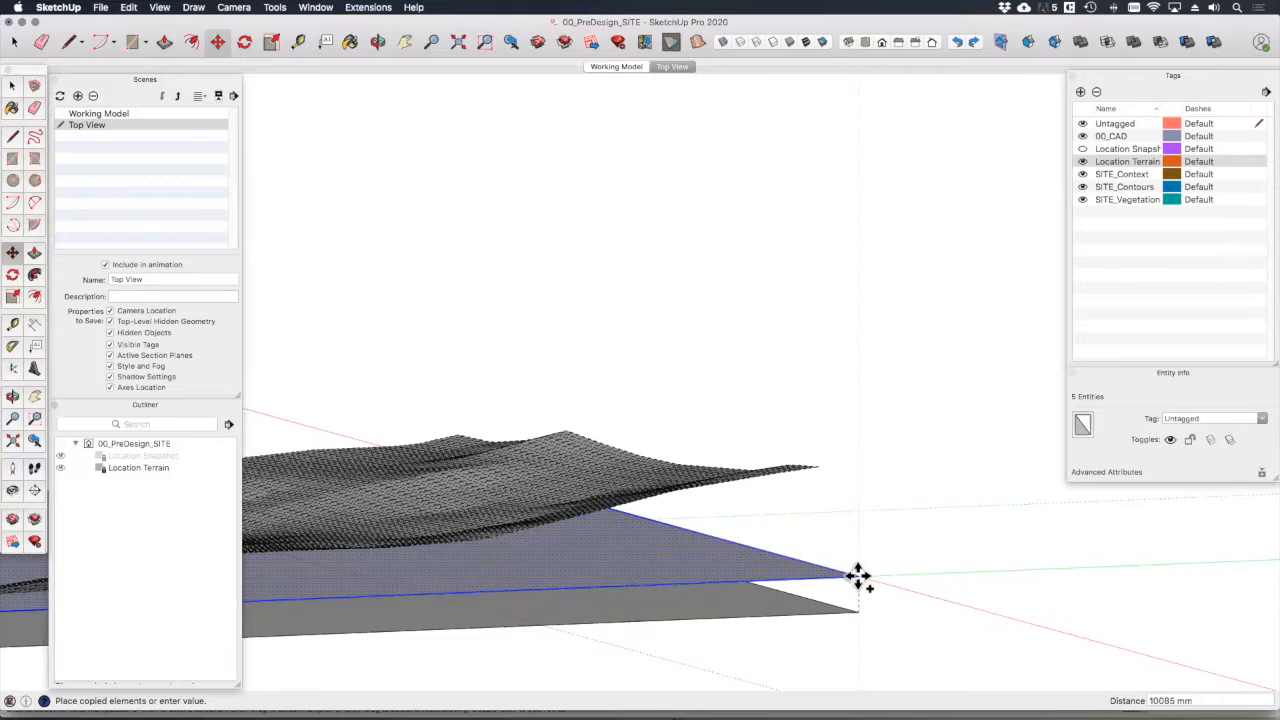
left_click(857, 577)
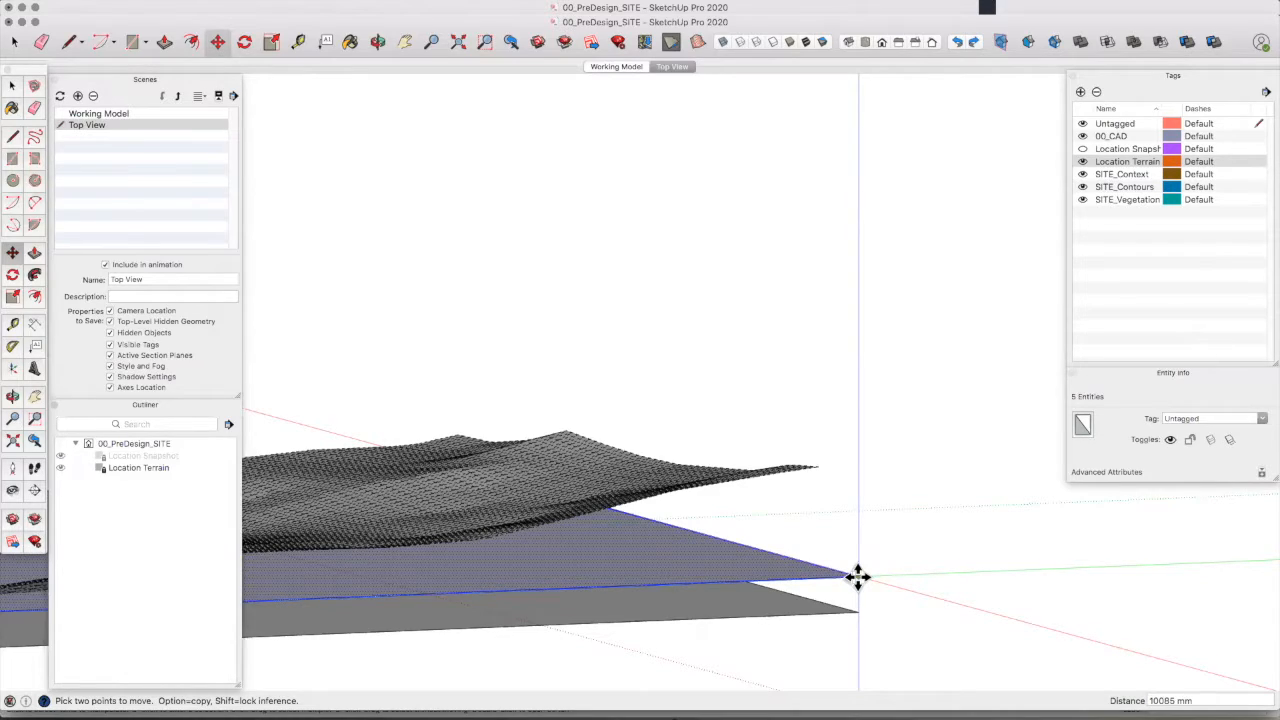
type("1m")
key("Return")
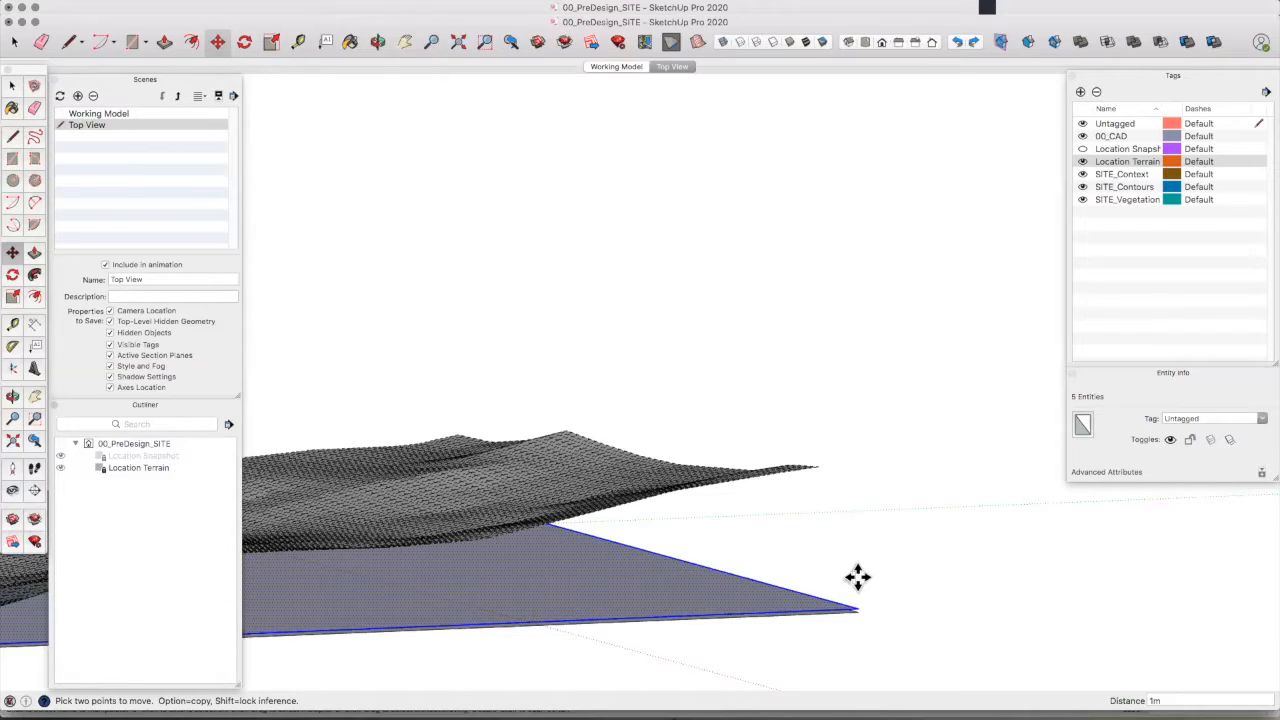
Step: Array the 1 m rectangle copy 41 times upward so the stack spans the terrain's full height
type("41x")
key("Return")
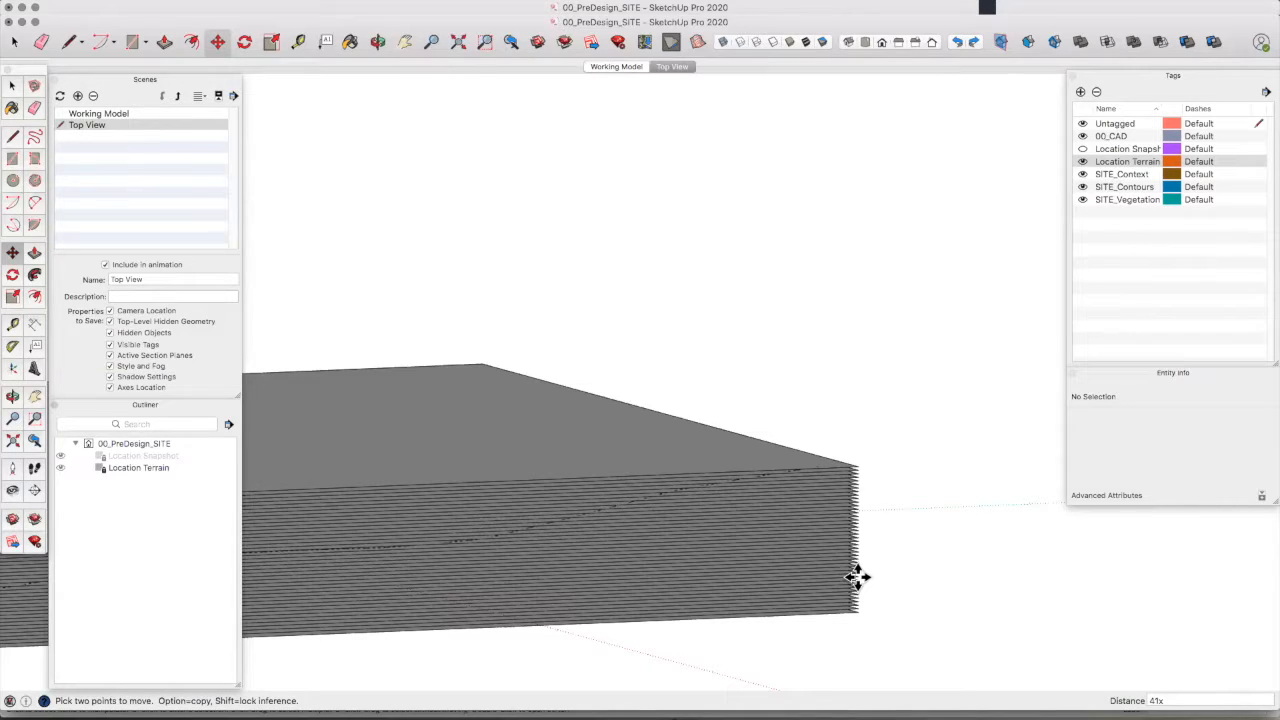
scroll(857, 577, "down", 6)
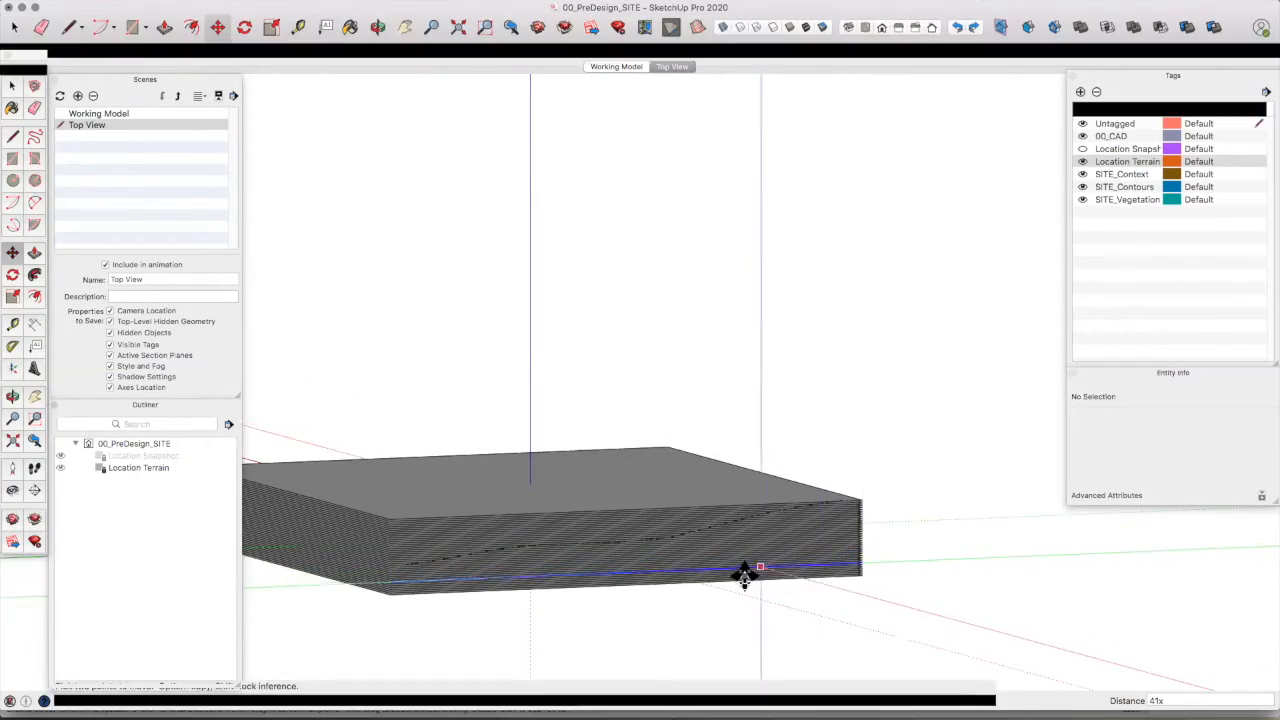
scroll(862, 512, "up", 5)
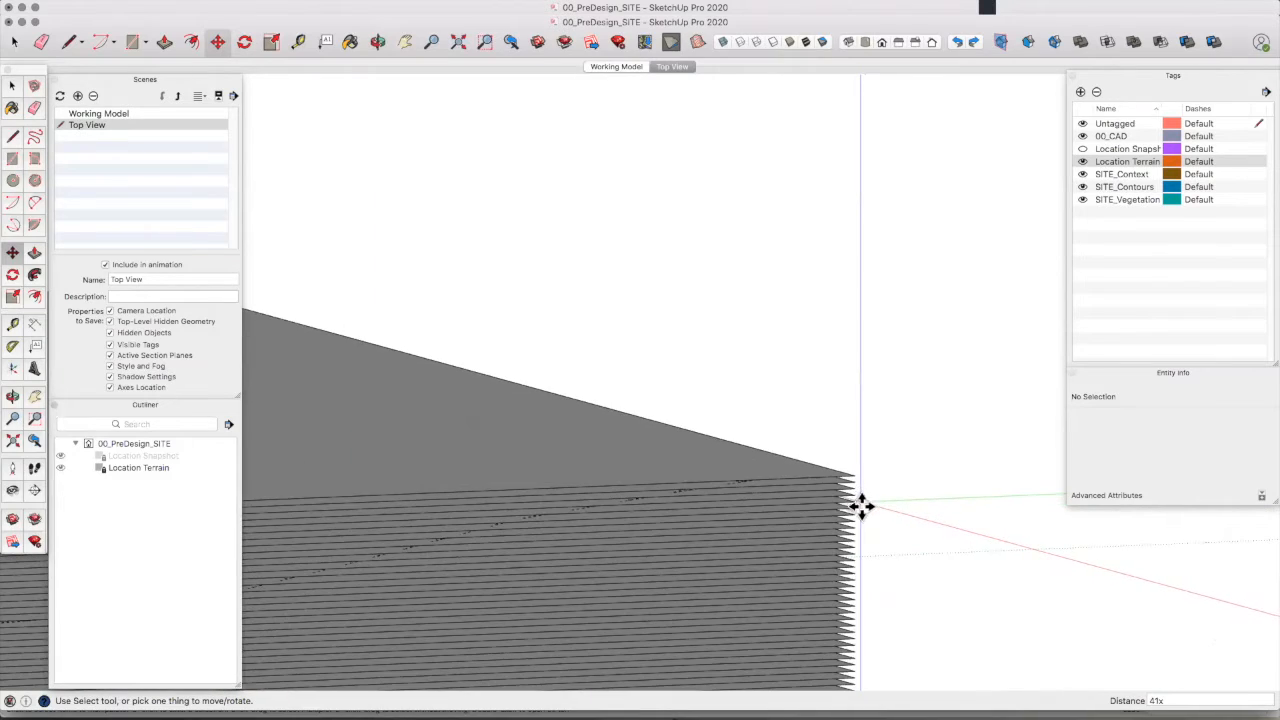
scroll(862, 510, "down", 5)
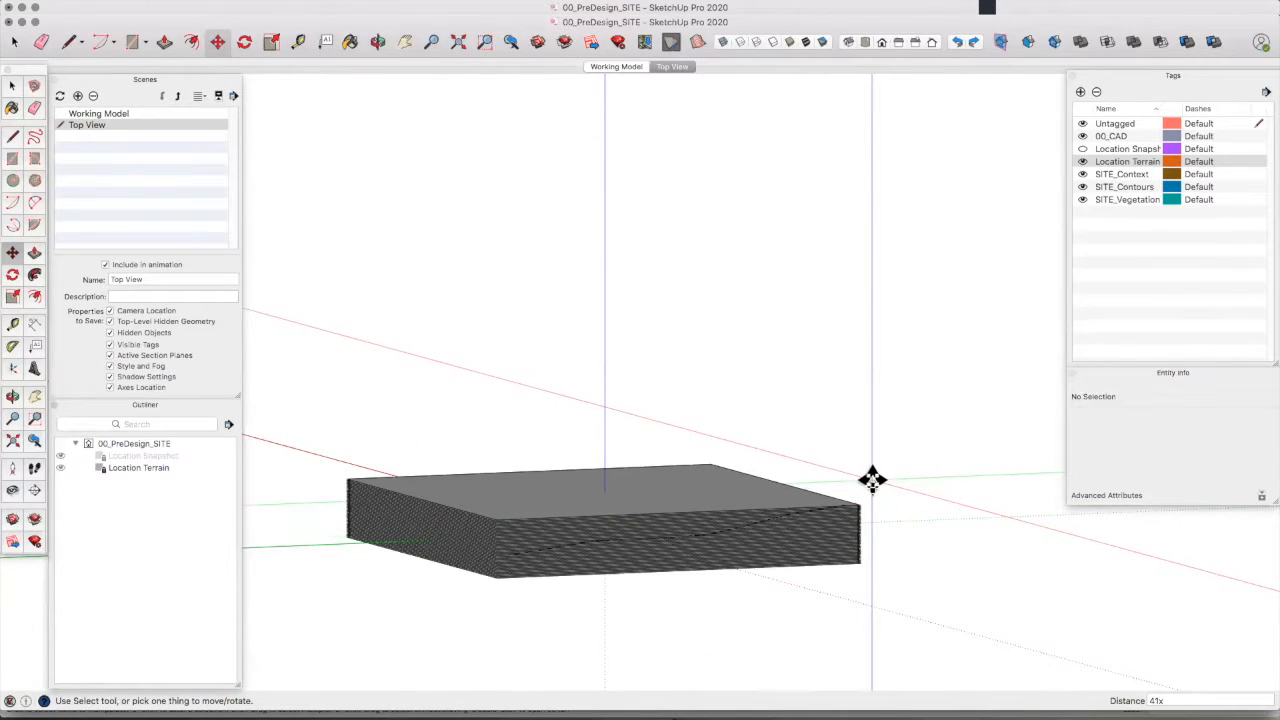
Step: Select the whole stack of rectangles with a crossing window over one corner and intersect their faces with the model
key("space")
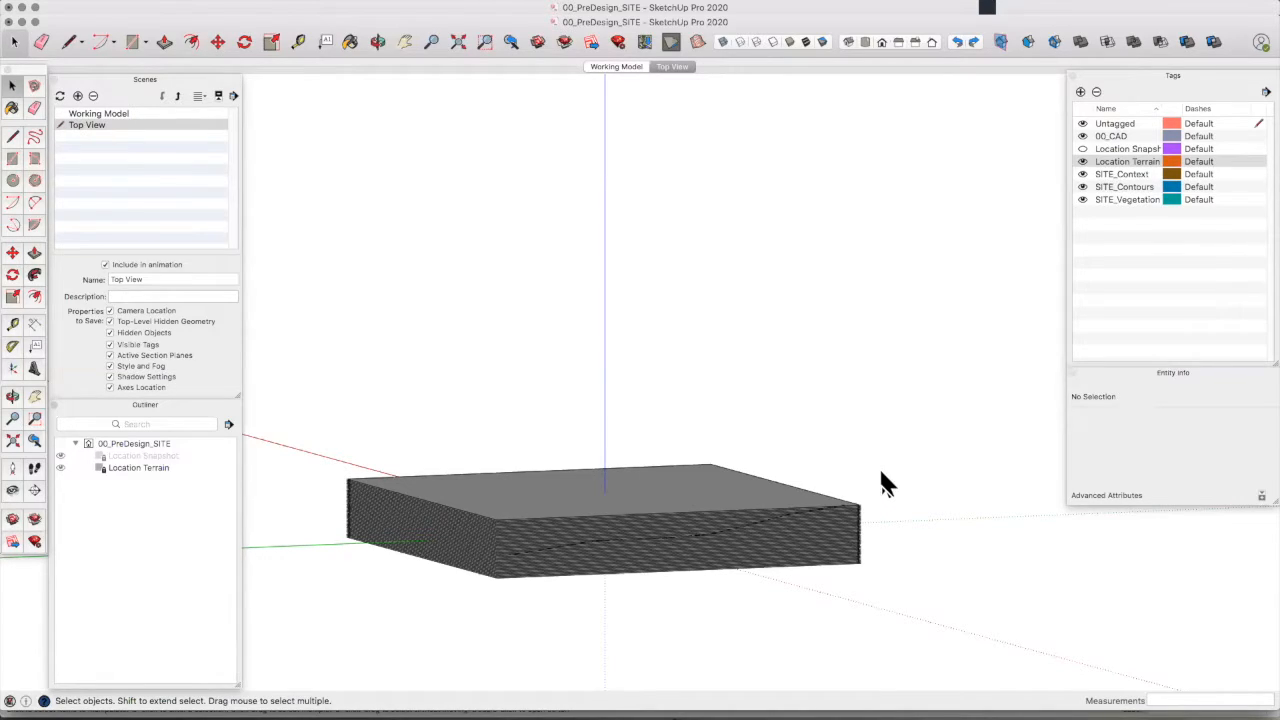
middle_click_drag(400, 549, 1180, 586)
middle_click_drag(868, 640, 1051, 617)
left_click_drag(983, 600, 944, 518)
middle_click_drag(920, 549, 943, 506)
right_click(943, 506)
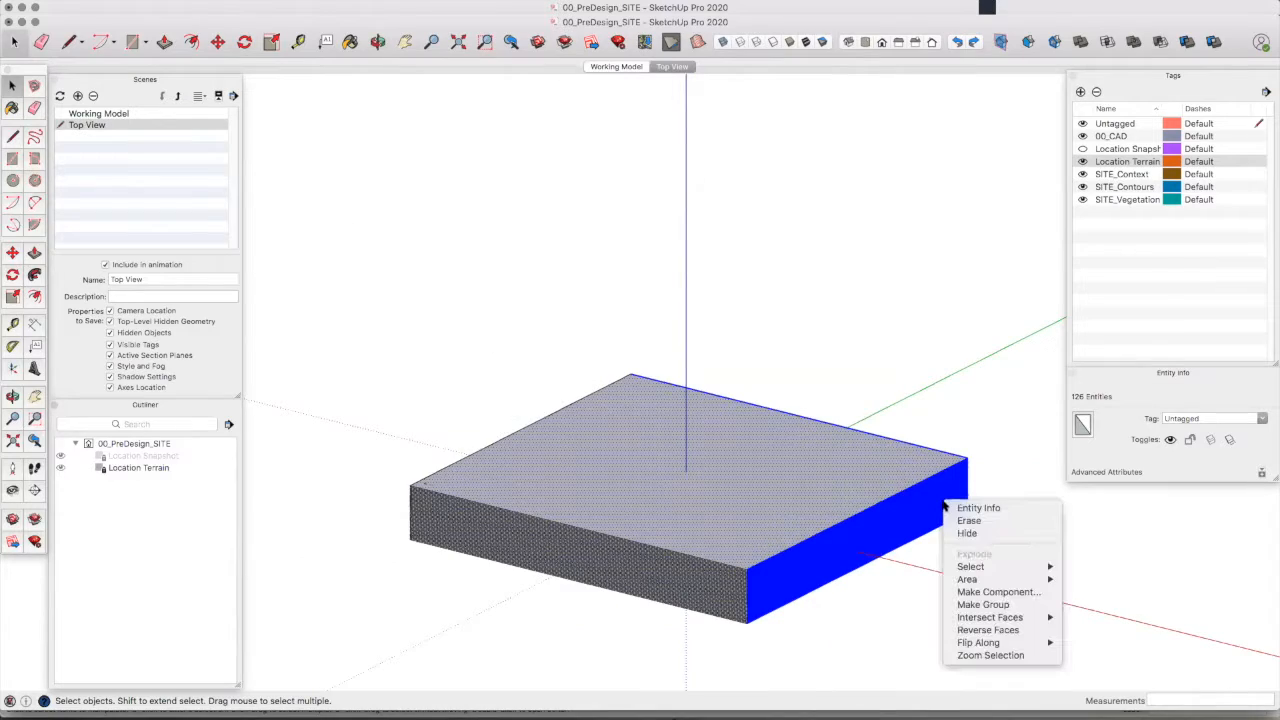
mouse_move(1035, 622)
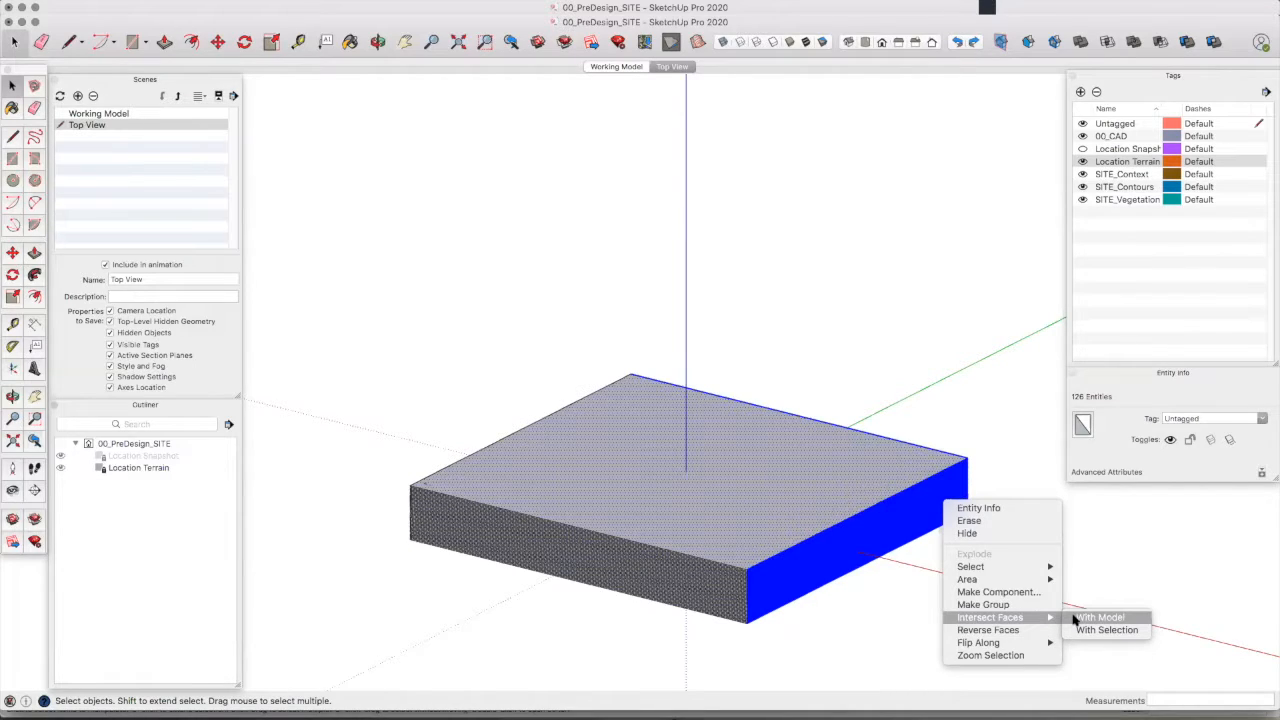
left_click(1074, 620)
left_click(1058, 600)
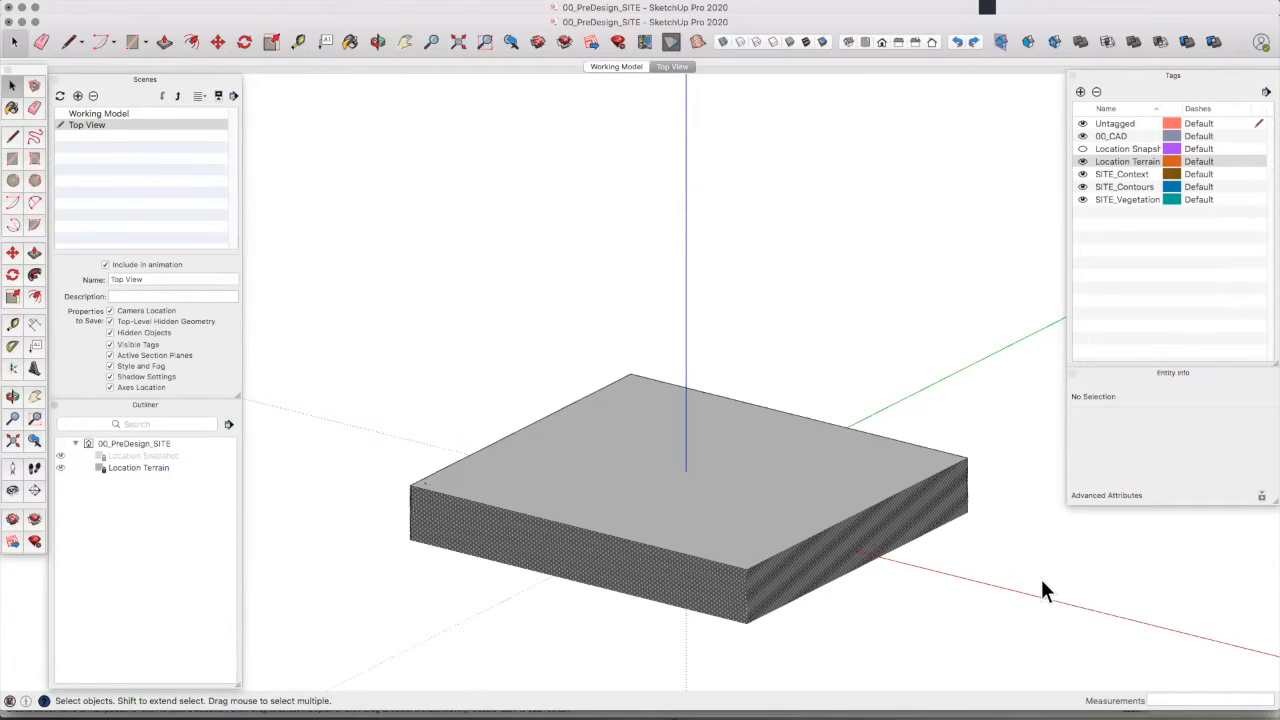
Step: Erase the stacked rectangles' edges at the first outer corner to remove their faces and uncover the terrain
left_click(35, 109)
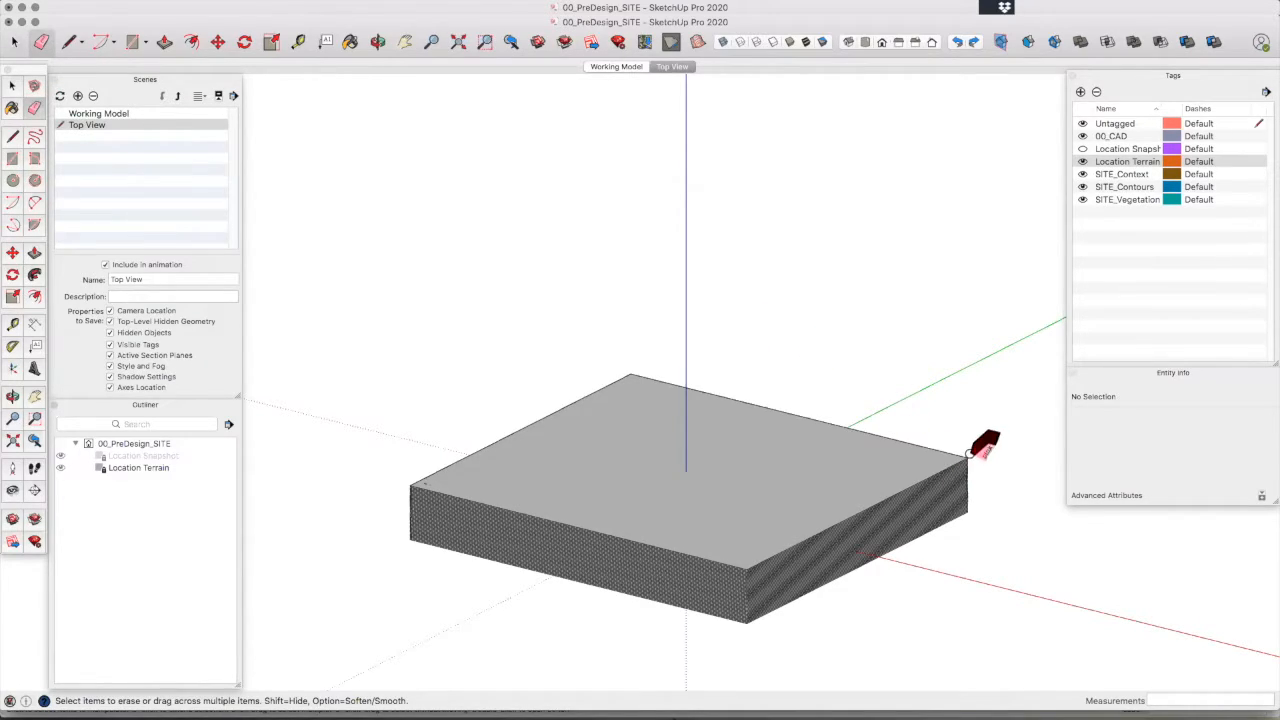
left_click_drag(965, 458, 966, 515)
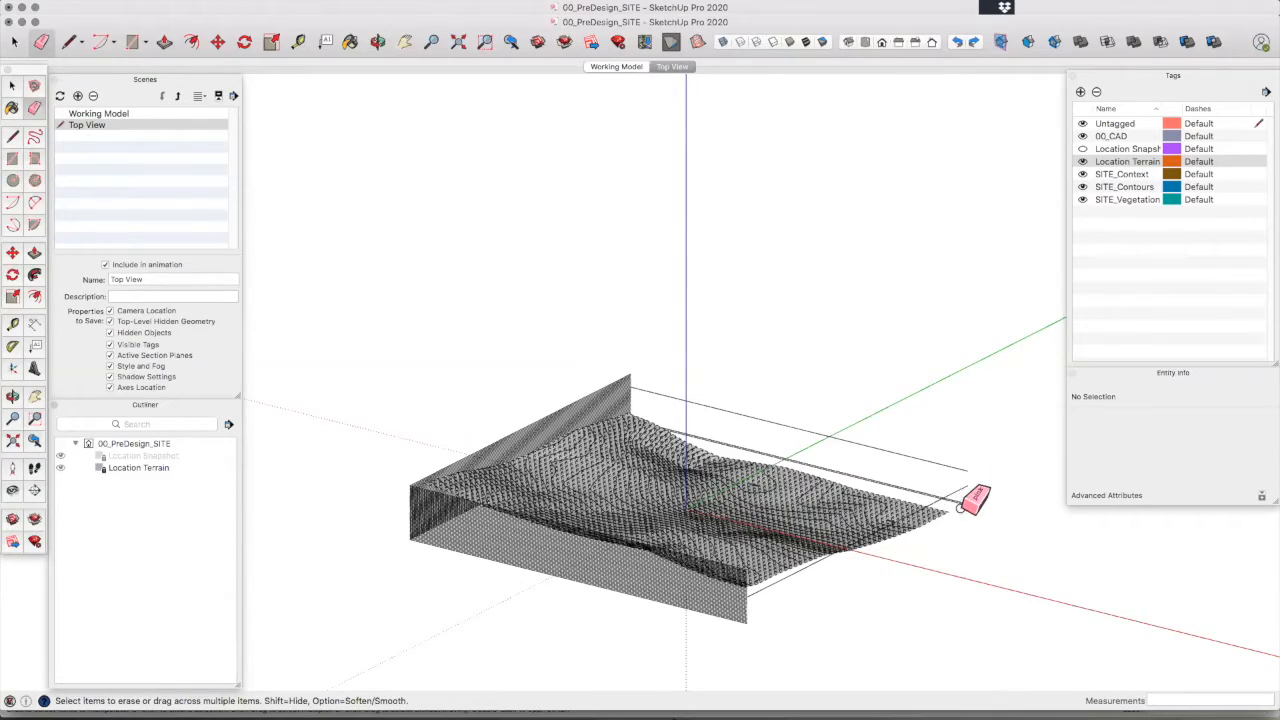
mouse_move(971, 500)
middle_mouse_down()
mouse_move(786, 574)
mouse_move(826, 457)
mouse_move(567, 449)
mouse_move(451, 334)
mouse_move(486, 314)
middle_mouse_up()
scroll(885, 490, "up", 2)
left_click_drag(823, 500, 823, 488)
scroll(842, 522, "down", 2)
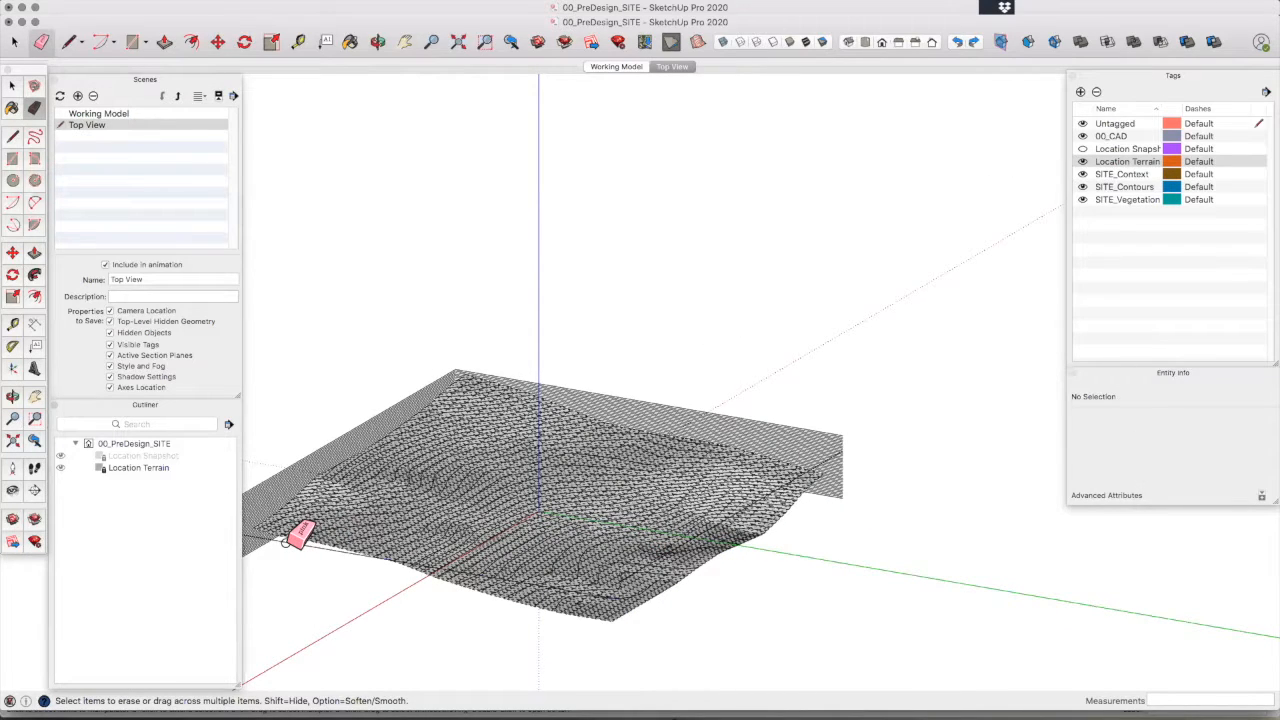
Step: Erase the stacked edges remaining along the other two sides of the terrain, keeping only the contour lines
scroll(805, 500, "up", 3)
mouse_move(824, 514)
left_mouse_down()
mouse_move(808, 423)
mouse_move(812, 440)
left_mouse_up()
mouse_move(805, 492)
left_mouse_down()
mouse_move(807, 455)
mouse_move(800, 514)
mouse_move(817, 511)
left_mouse_up()
scroll(819, 510, "down", 2)
scroll(820, 511, "down", 2)
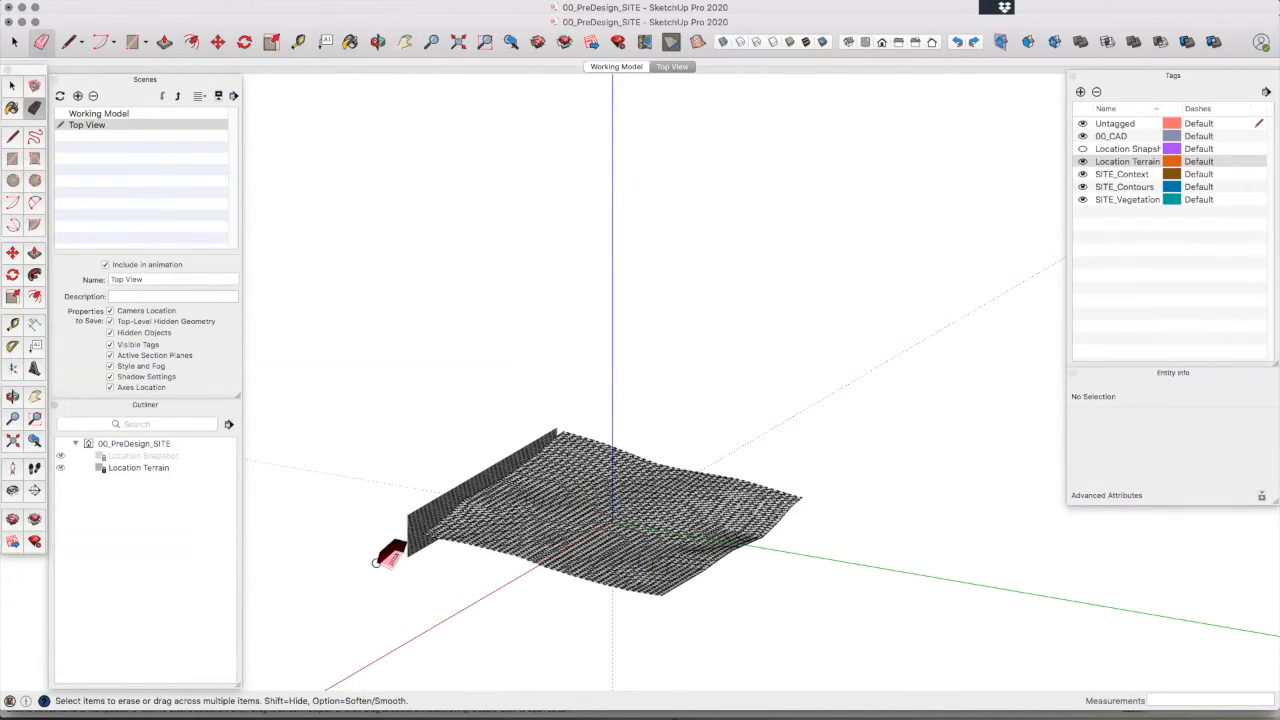
scroll(388, 559, "up", 4)
mouse_move(427, 551)
left_mouse_down()
mouse_move(414, 471)
mouse_move(421, 486)
left_mouse_up()
key("space")
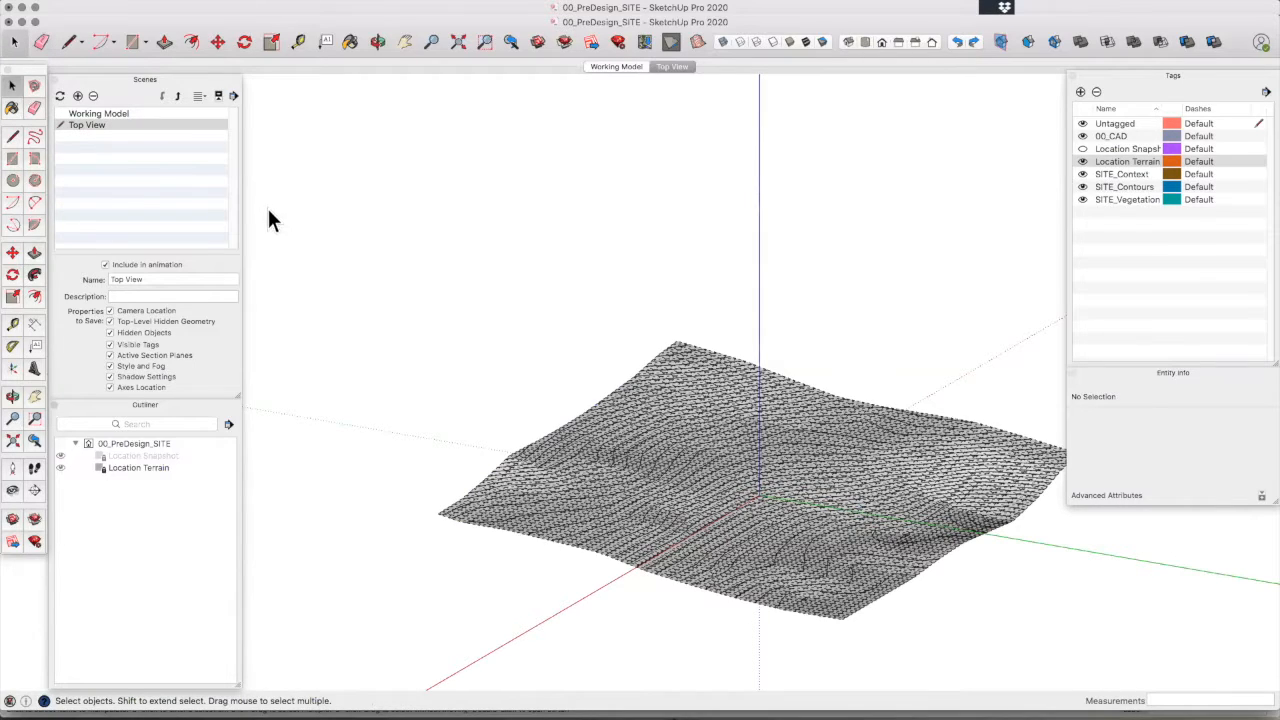
Step: Turn off the display of hidden geometry so the contours show on the smooth terrain
left_click(160, 7)
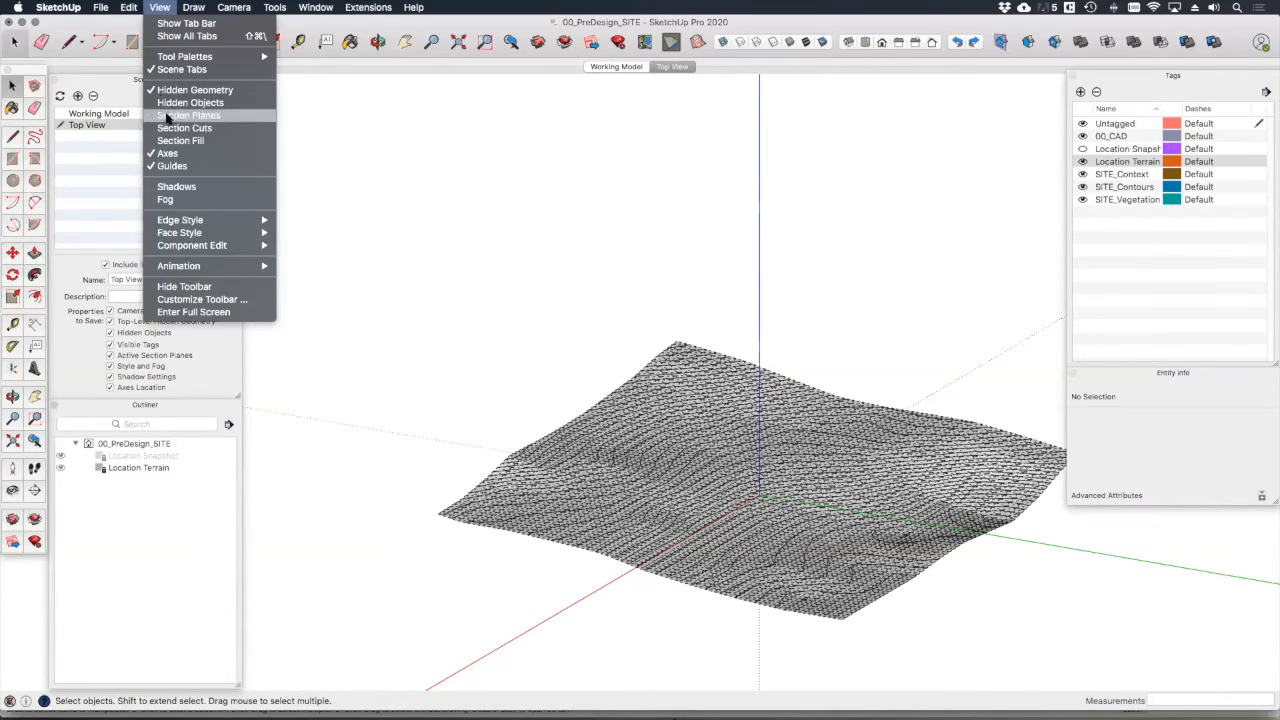
left_click(192, 90)
middle_click_drag(484, 375, 789, 426)
scroll(730, 435, "up", 3)
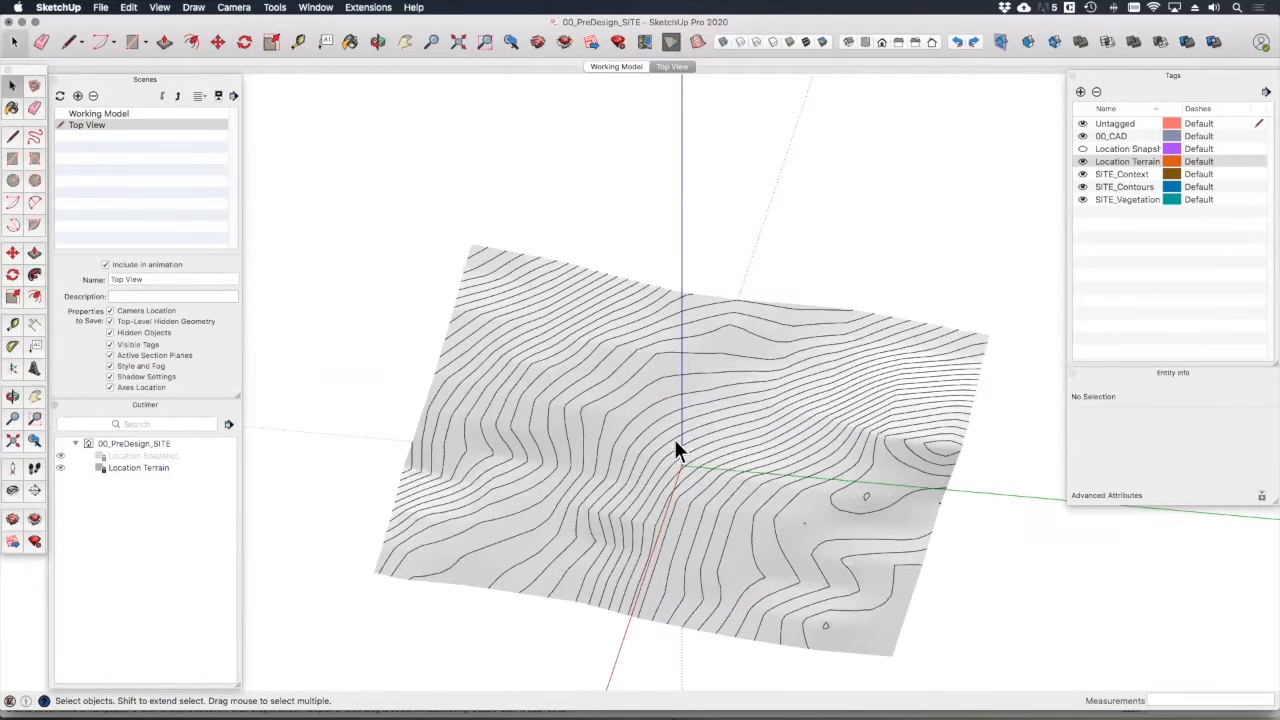
Step: Hide the Location Terrain tag to isolate the contour lines
key("o")
left_click_drag(543, 394, 706, 386)
key("space")
scroll(680, 458, "up", 3)
middle_click_drag(680, 458, 566, 415)
scroll(569, 420, "down", 2)
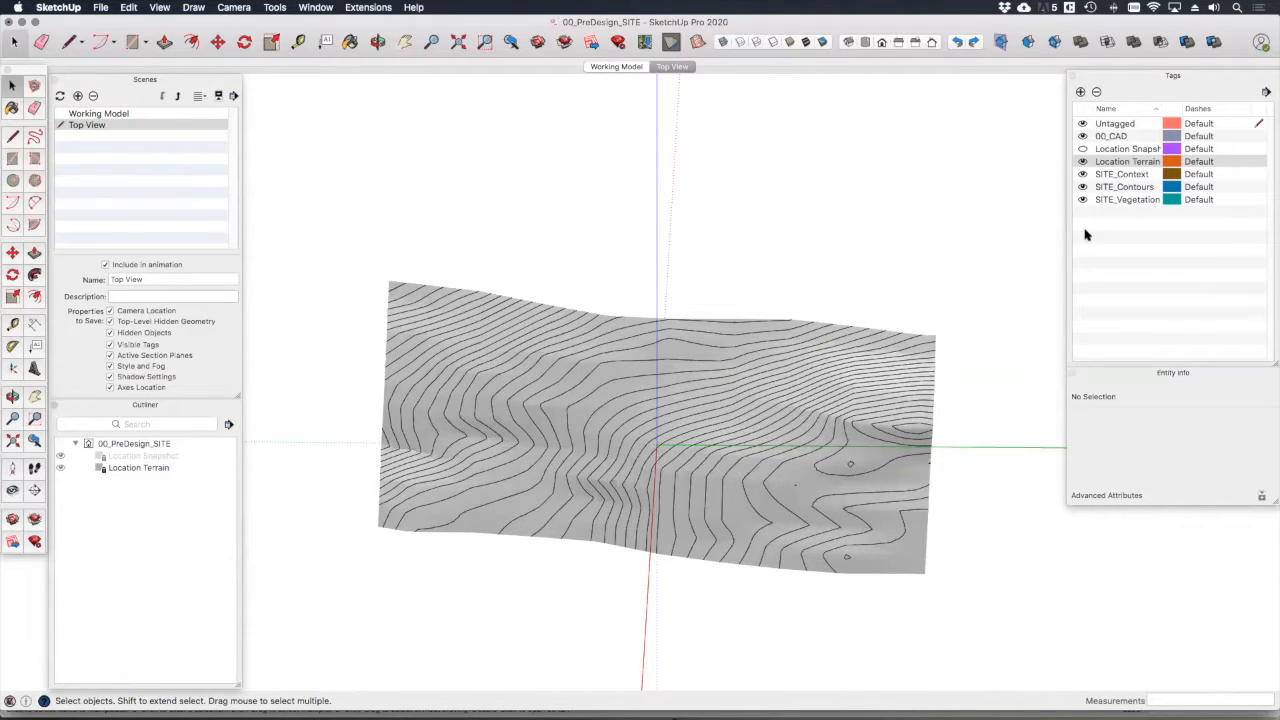
left_click(1082, 163)
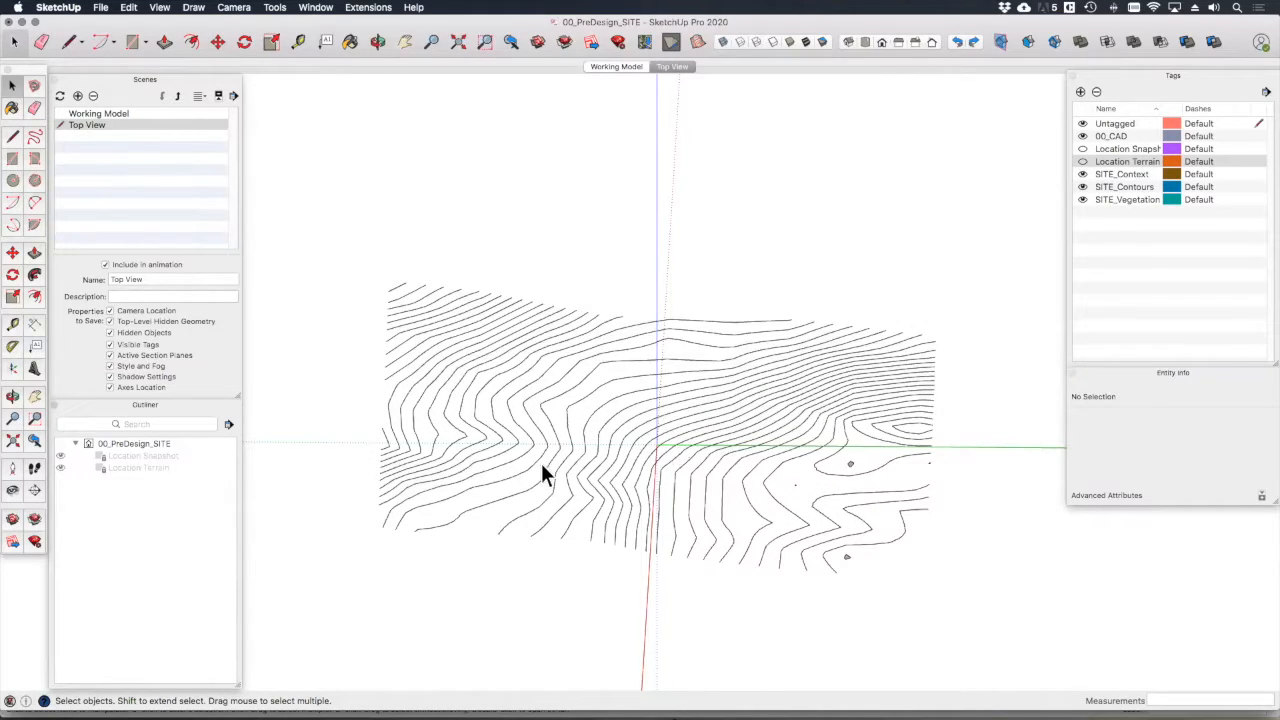
Step: Delete the filled face inside the small closed contour loop near the green axis, keeping its outline
scroll(833, 468, "up", 6)
scroll(856, 460, "up", 2)
left_click(860, 450)
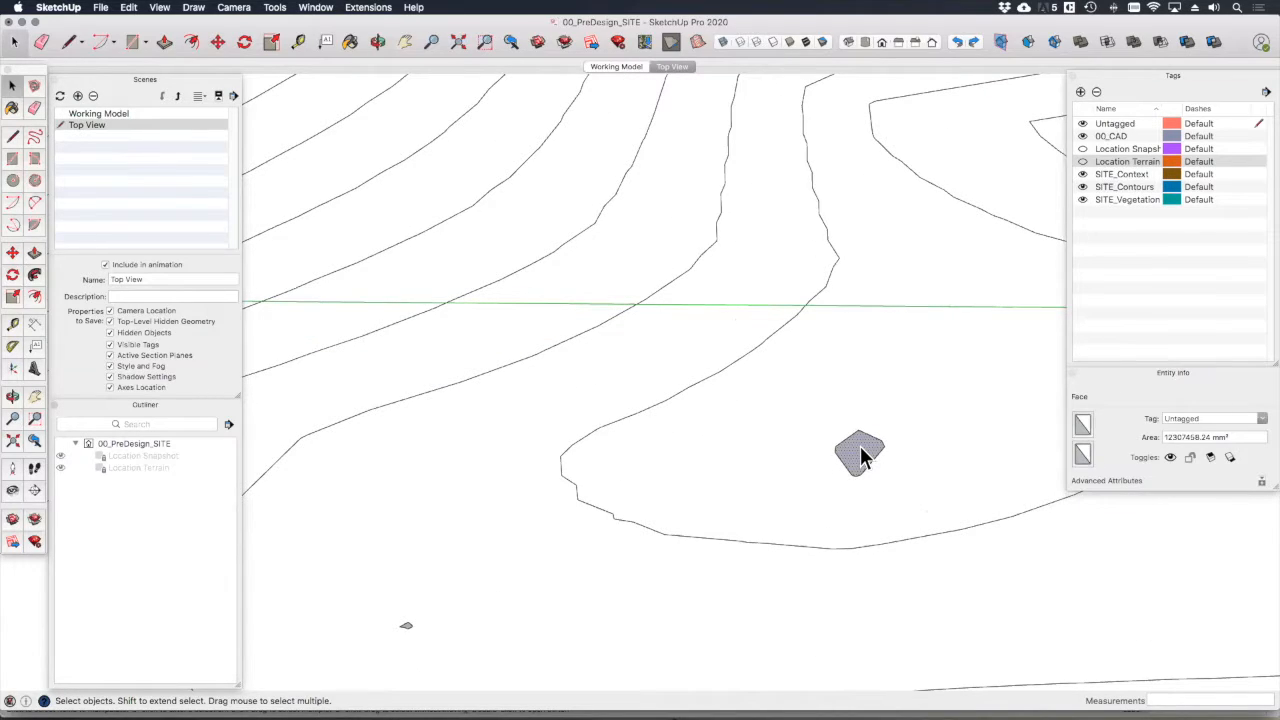
scroll(824, 428, "down", 3)
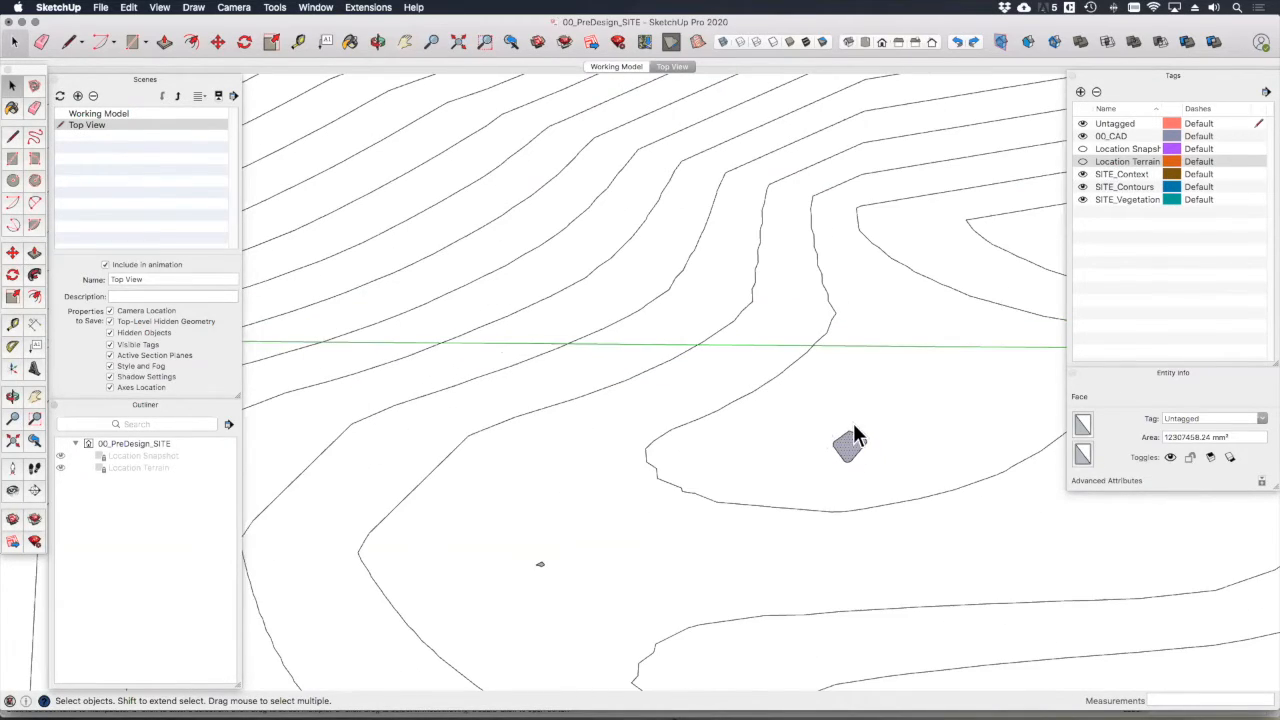
scroll(855, 426, "up", 1)
key("Delete")
left_click(770, 490)
scroll(505, 575, "up", 5)
scroll(504, 562, "down", 8)
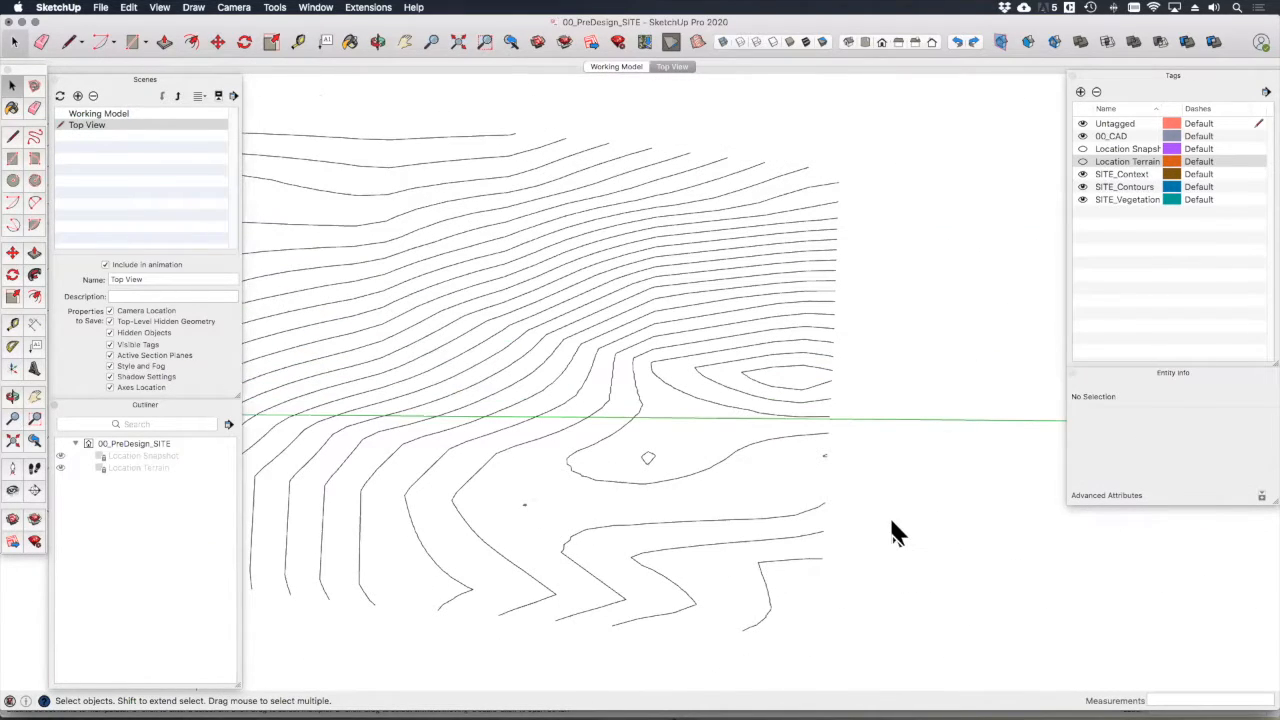
Step: Select all the contour lines and make them a group
scroll(832, 460, "up", 5)
scroll(822, 499, "down", 3)
scroll(868, 561, "down", 5)
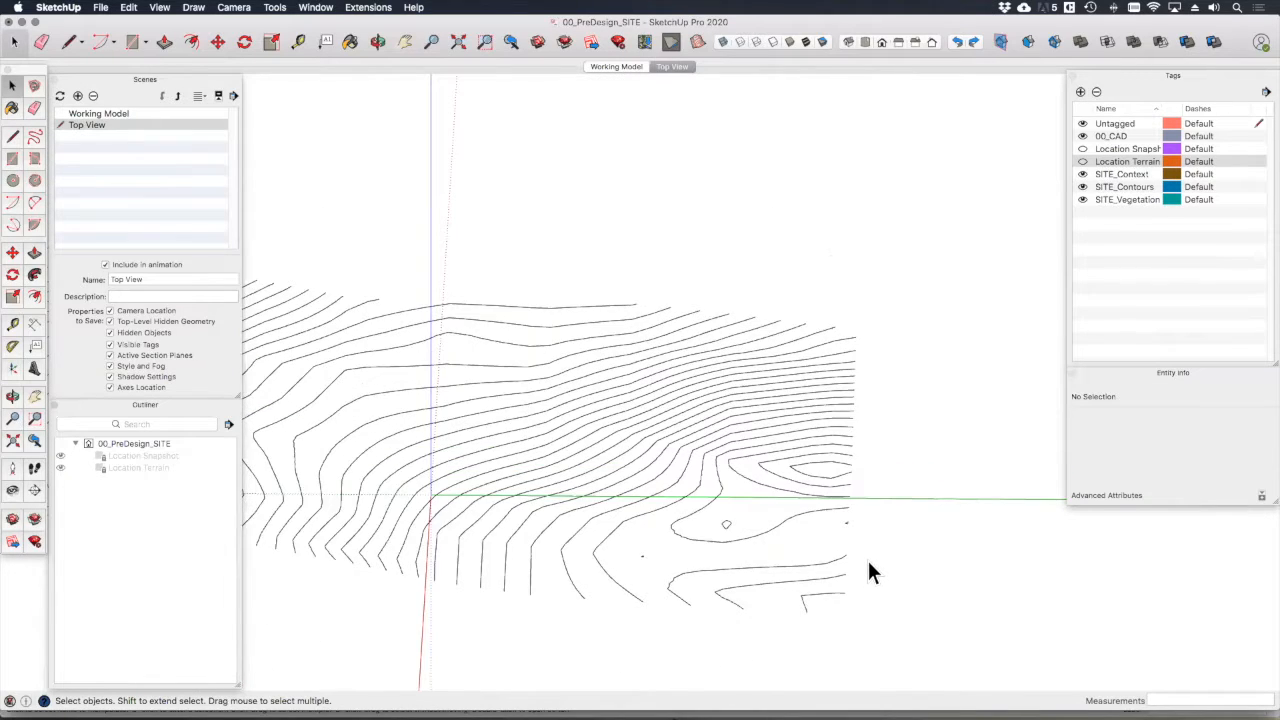
scroll(868, 563, "down", 2)
middle_click_drag(423, 586, 407, 622)
scroll(514, 523, "down", 5)
left_click_drag(304, 423, 693, 640)
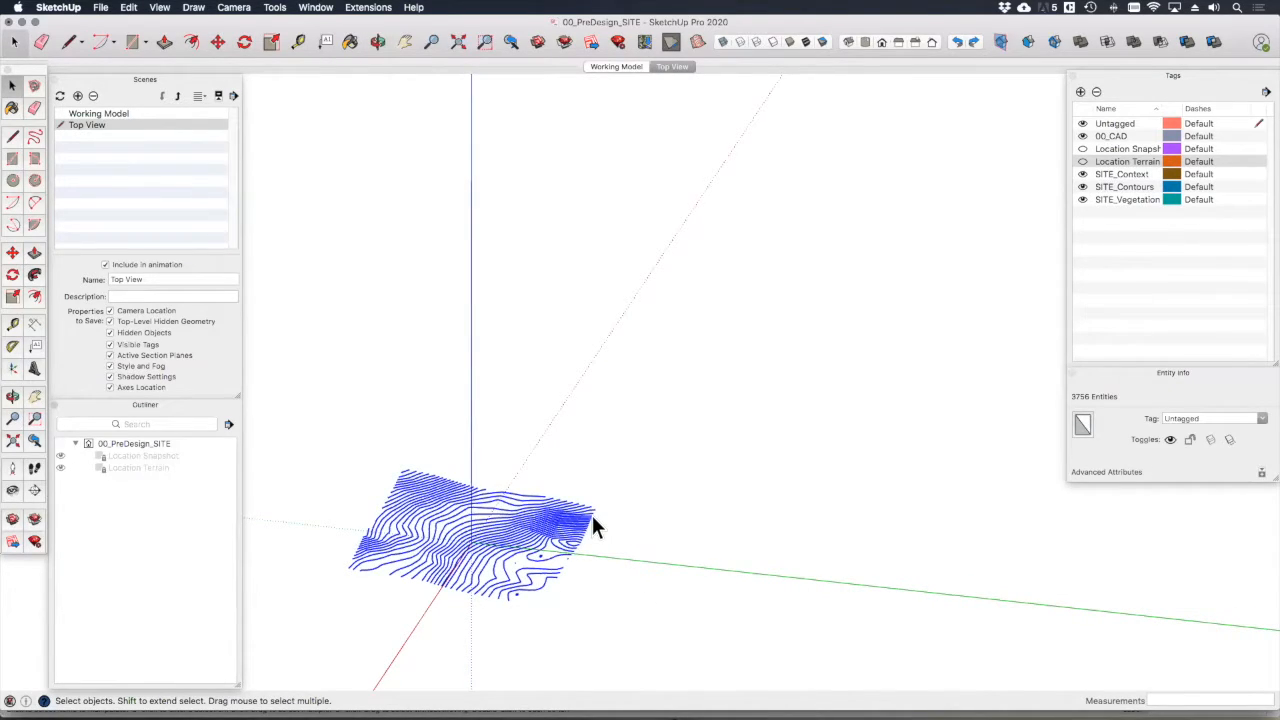
right_click(548, 512)
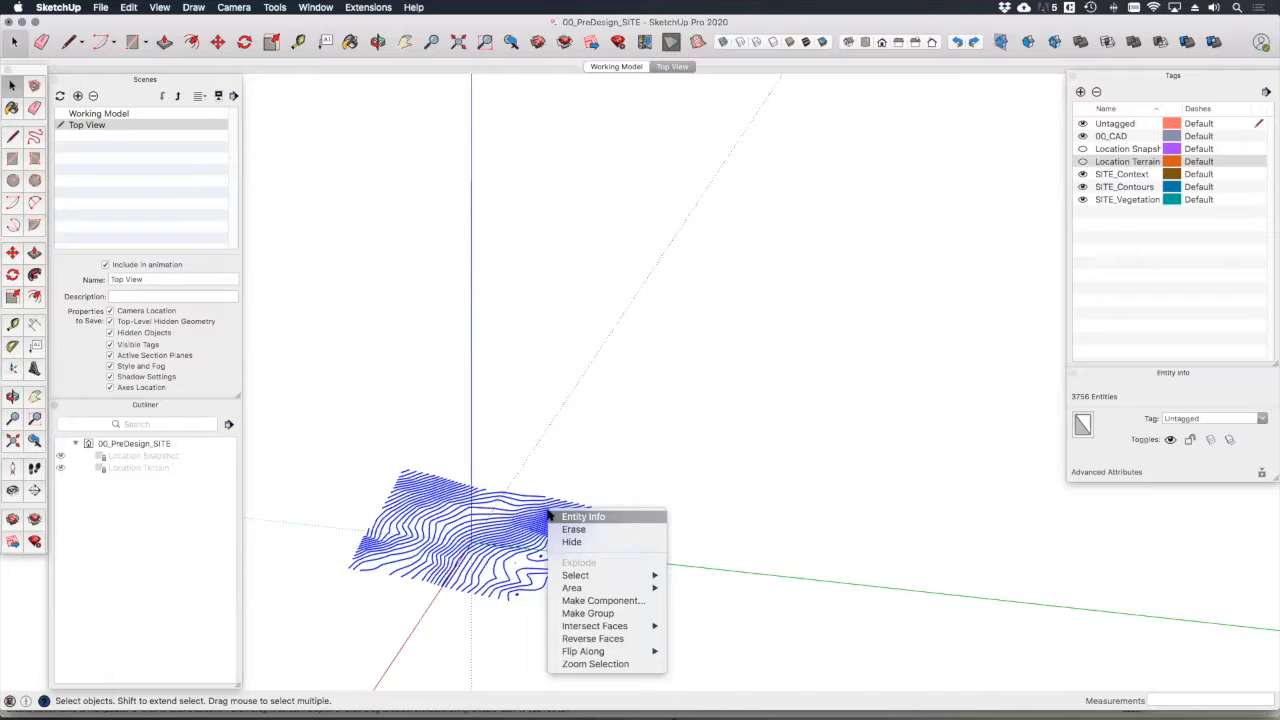
left_click(611, 613)
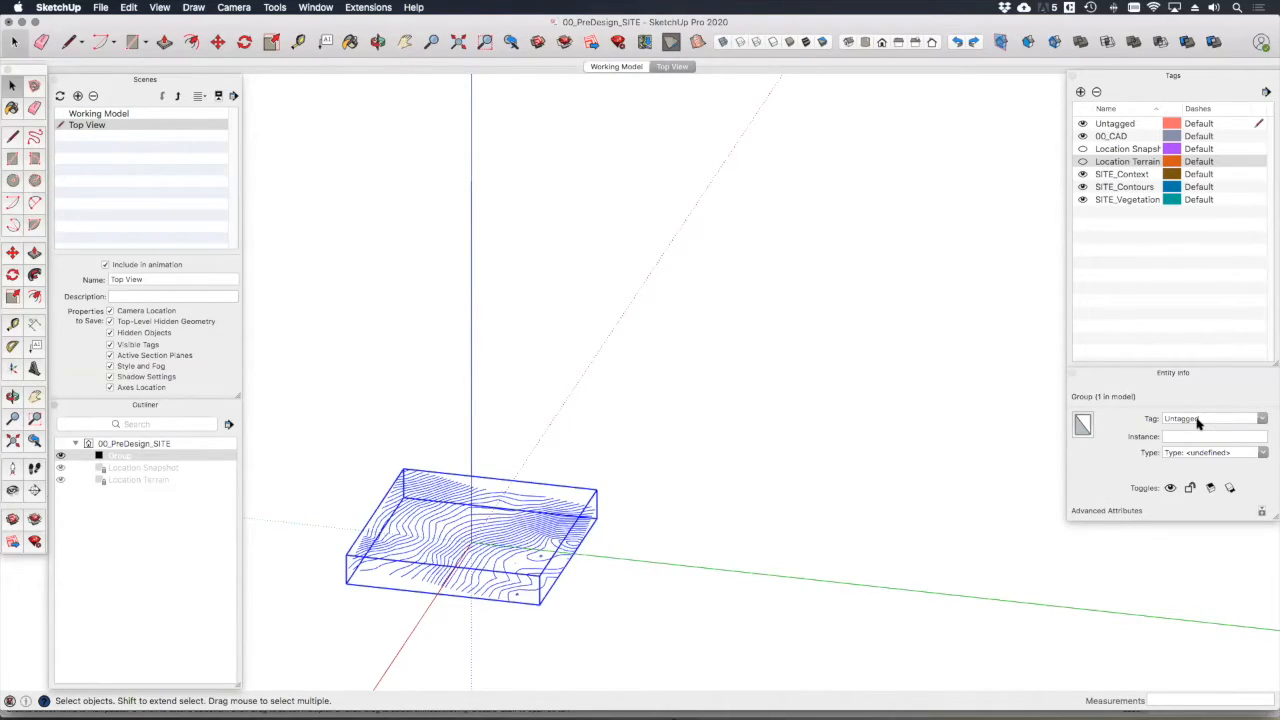
Step: Name the new group instance Contour Lines and assign it the SITE_Contours tag
left_click(1189, 438)
type("Contour")
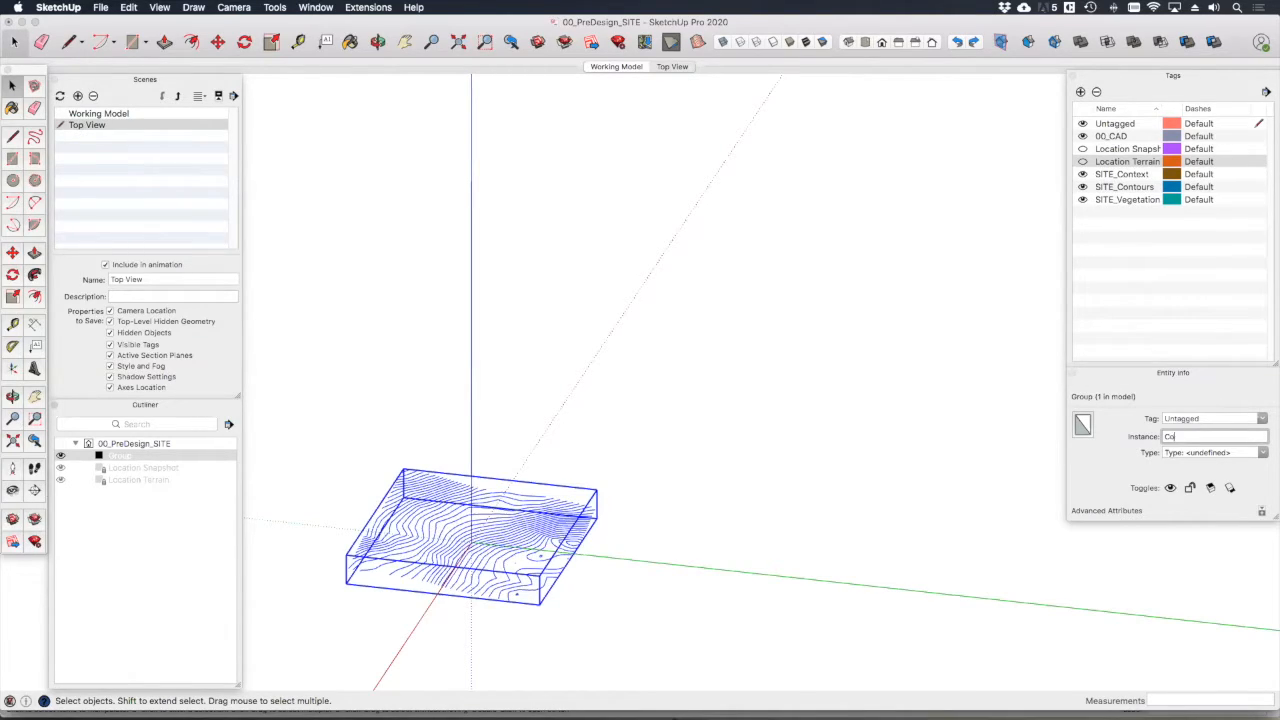
type("ines")
left_click(1264, 420)
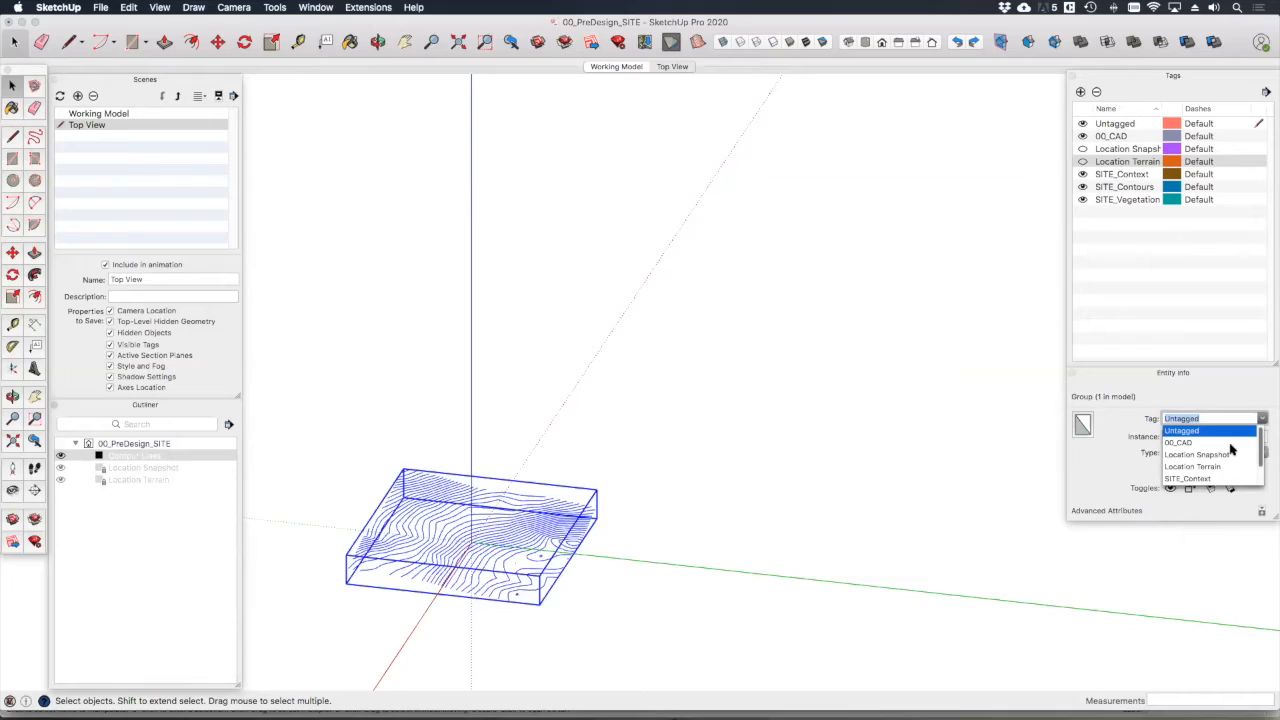
scroll(1228, 455, "down", 2)
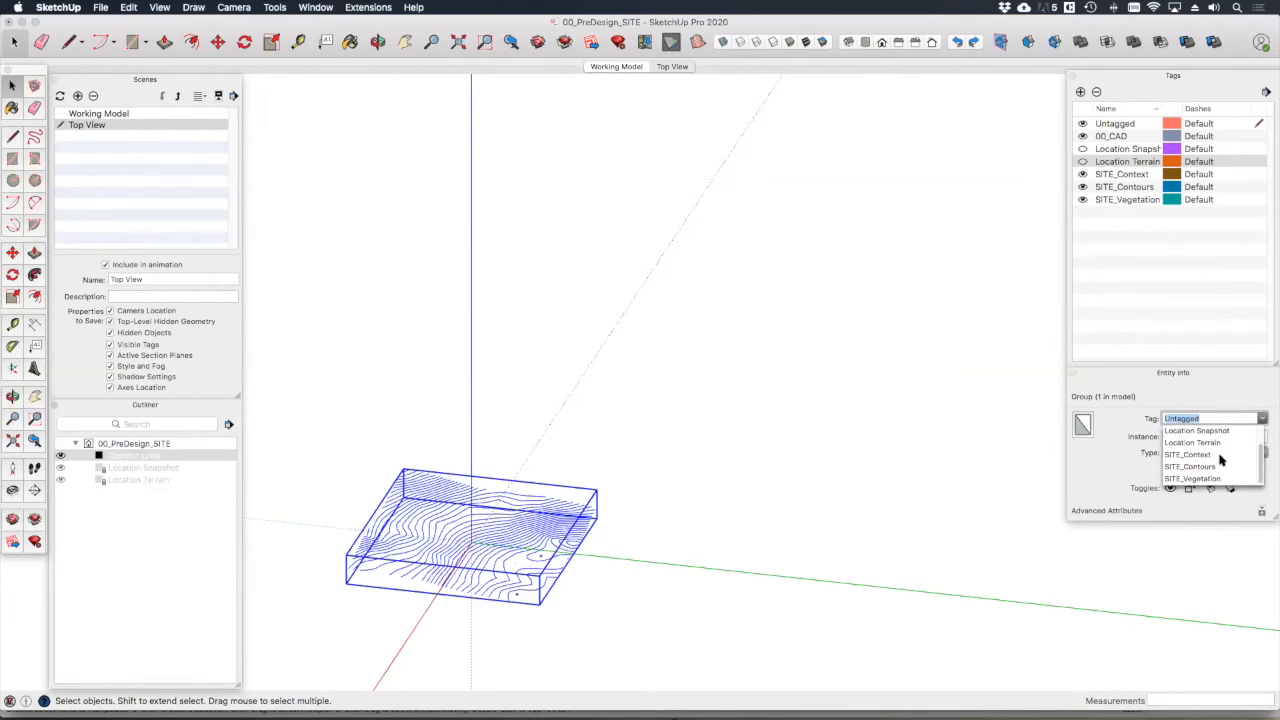
left_click(1200, 466)
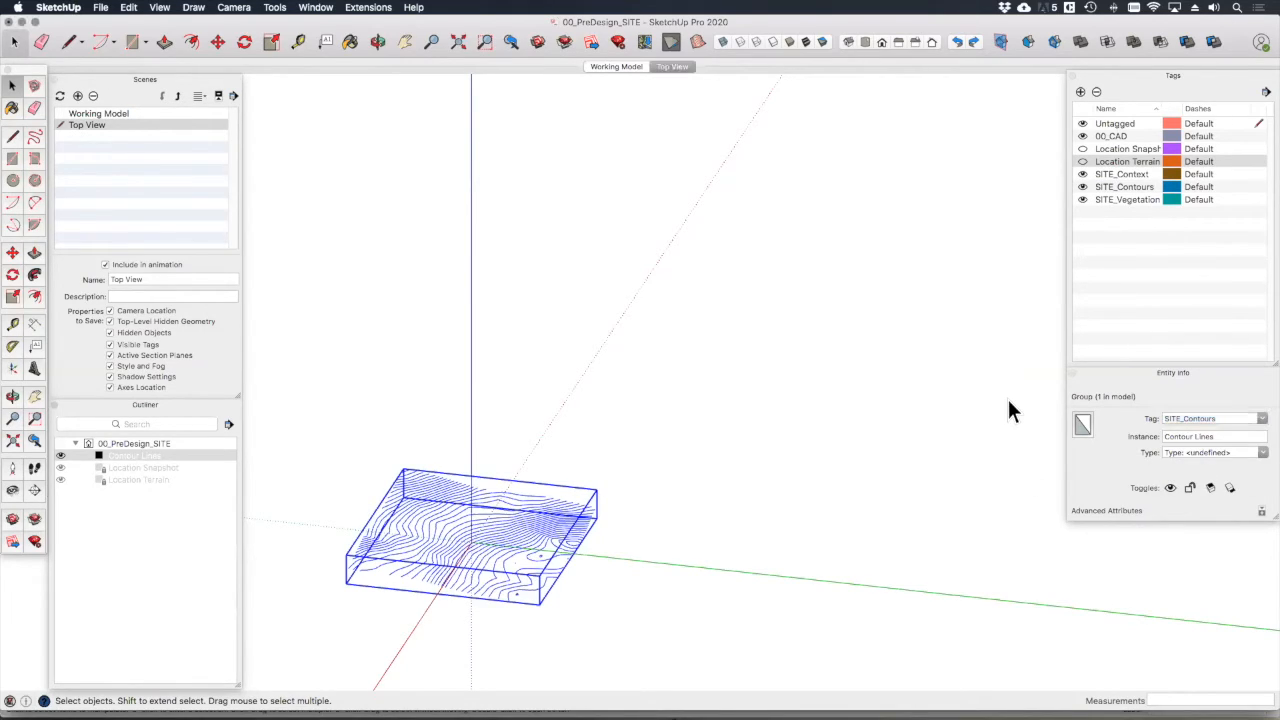
left_click(979, 418)
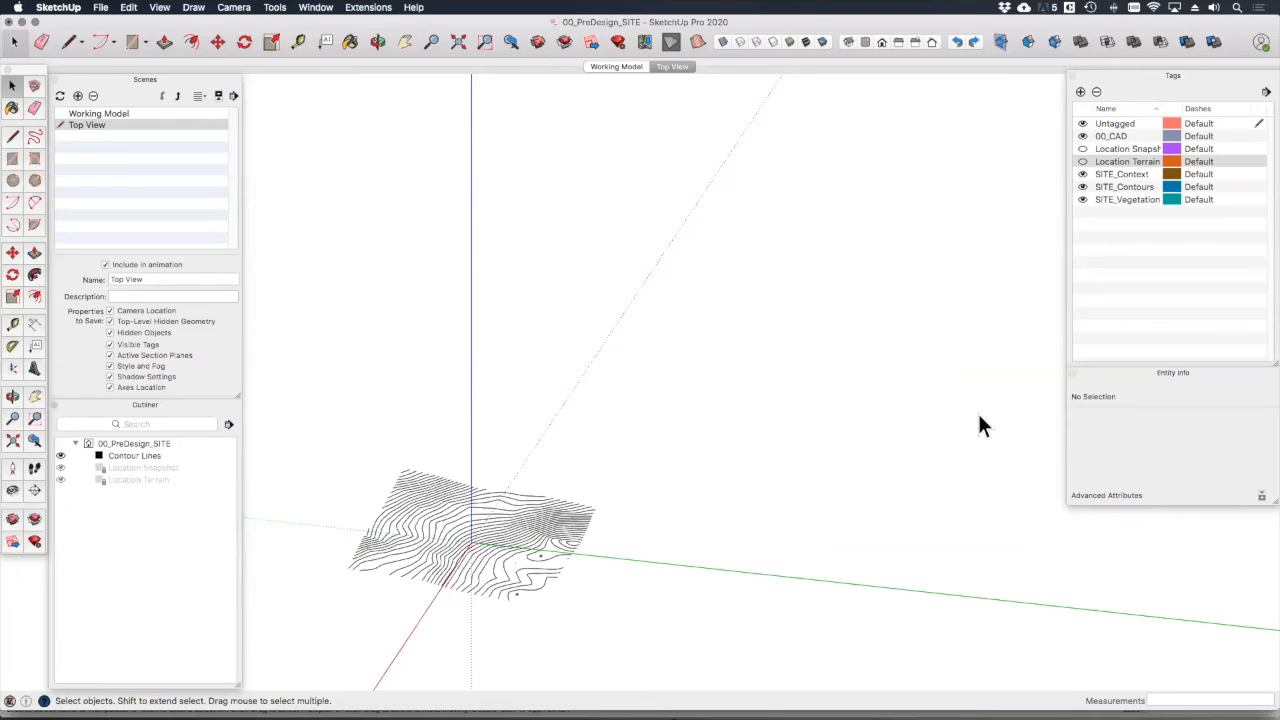